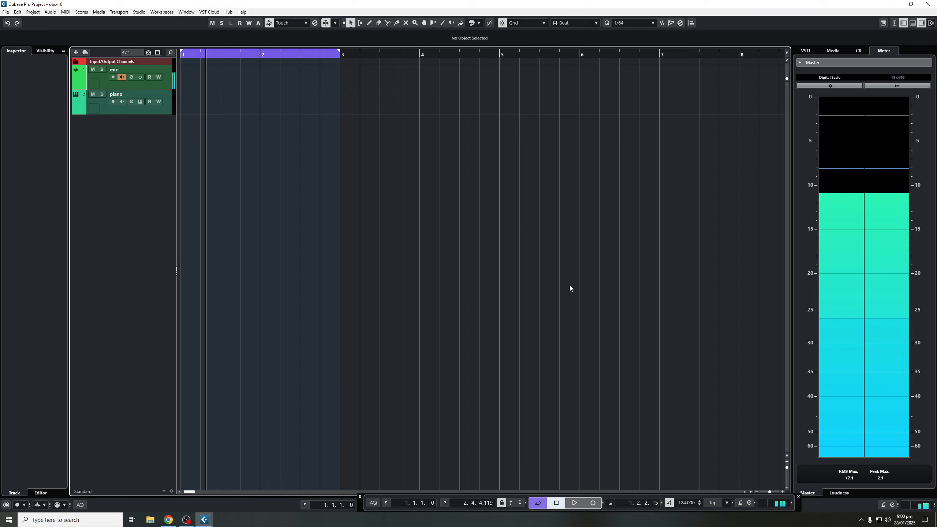
# Add a chord track below the piano track and assign the piano track to play its chords
pyautogui.click(149, 111)
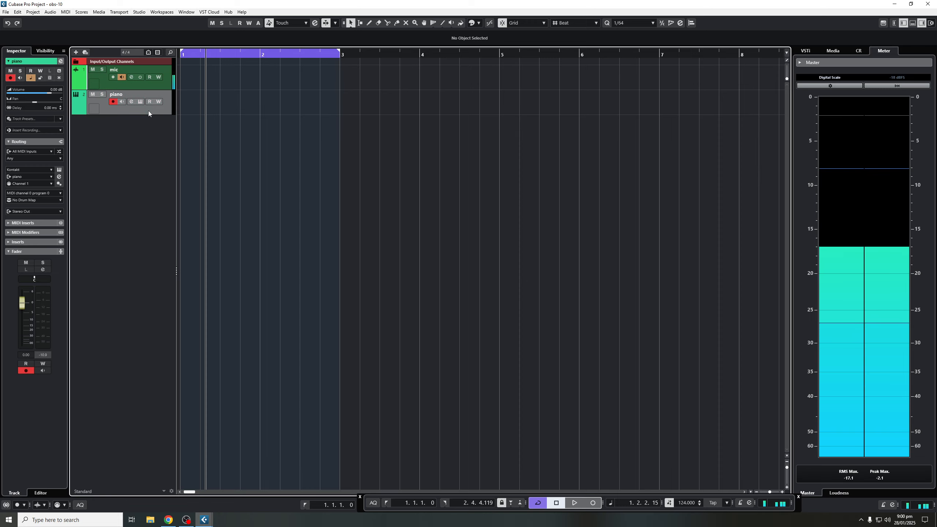
pyautogui.rightClick(137, 135)
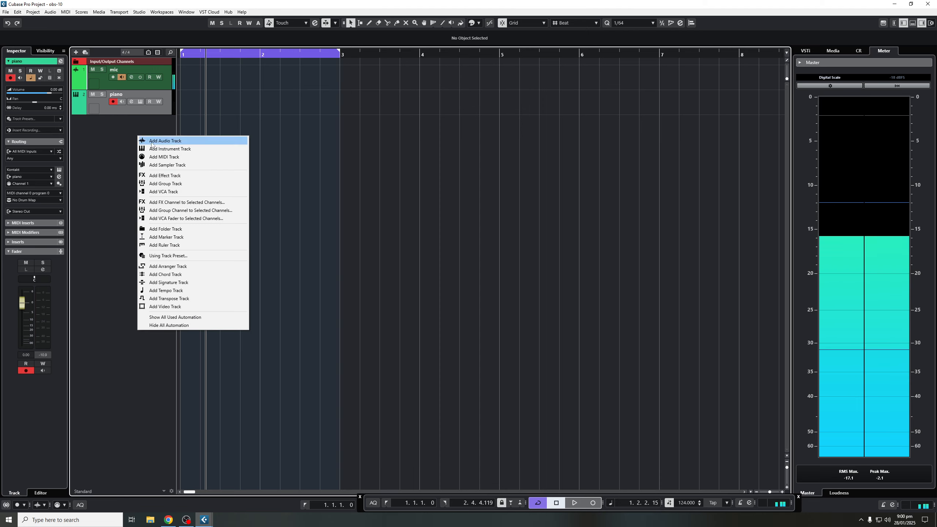
pyautogui.click(210, 274)
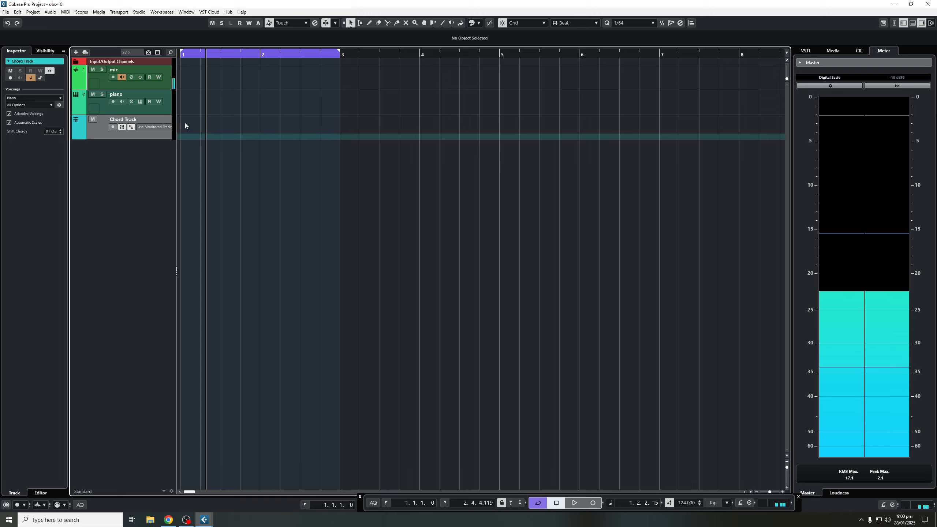
pyautogui.click(156, 128)
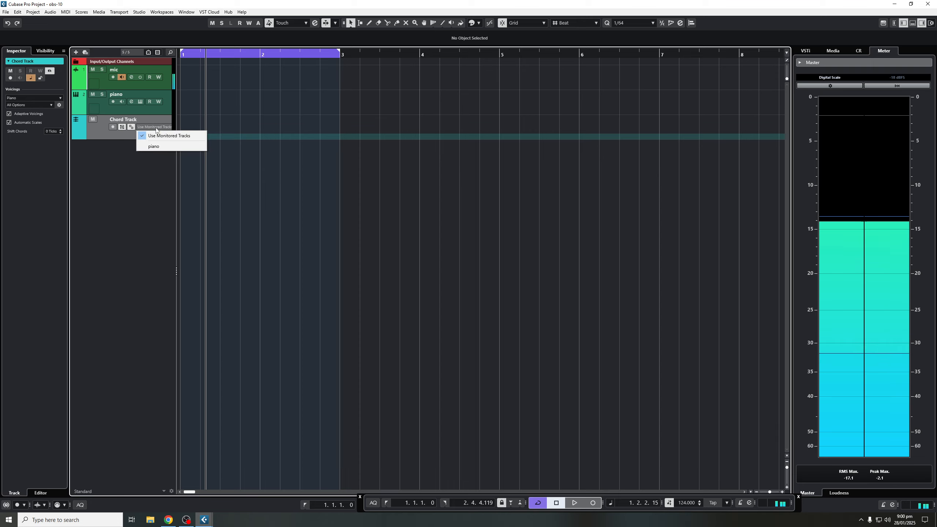
pyautogui.click(158, 147)
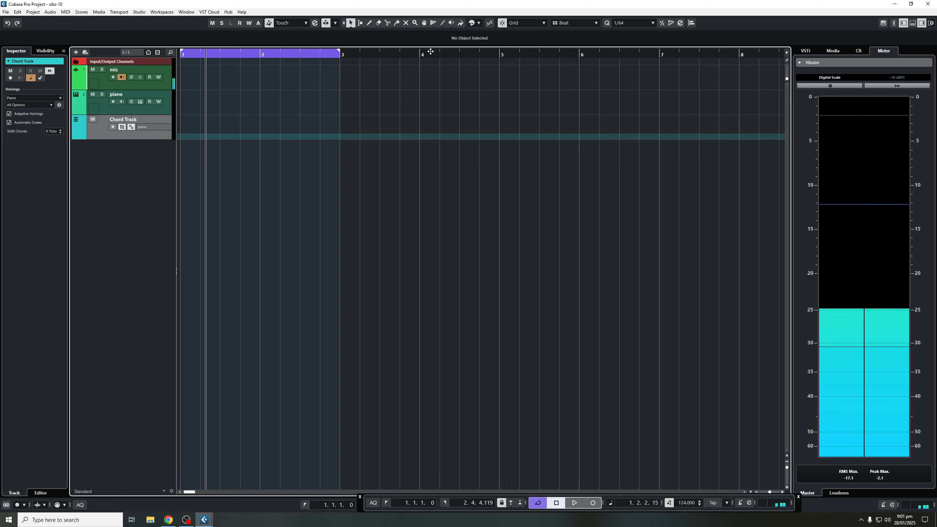
# Draw four empty chord events on the chord track, at beats 1 and 3 of bars 1 and 2
pyautogui.click(370, 24)
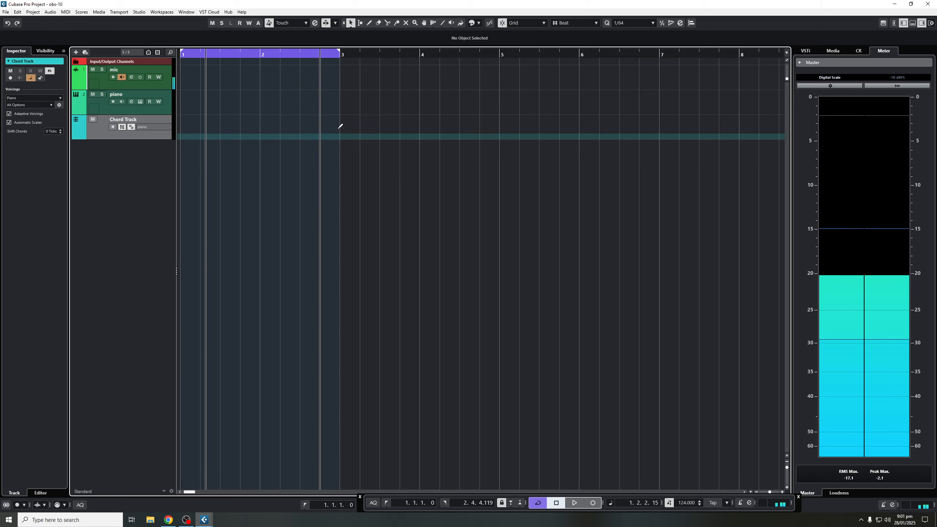
pyautogui.click(186, 125)
pyautogui.click(226, 124)
pyautogui.click(266, 124)
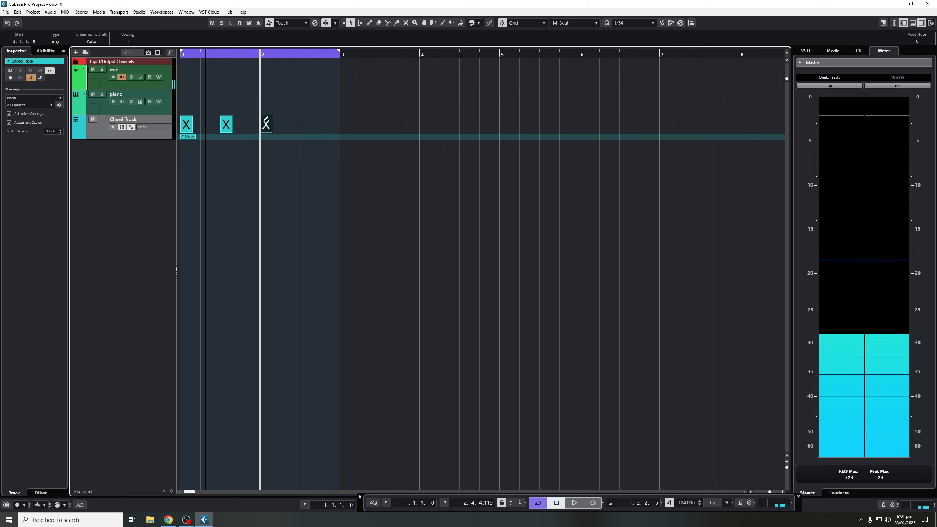
pyautogui.click(311, 124)
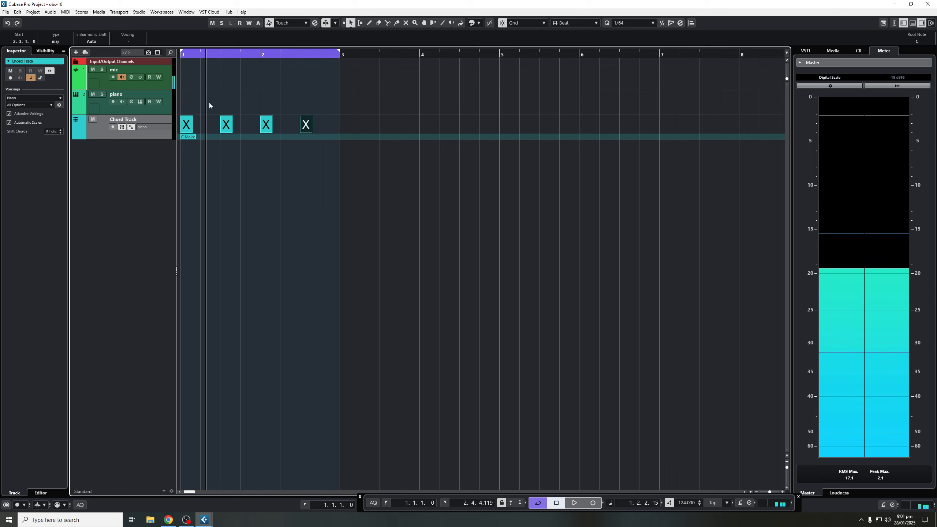
pyautogui.click(250, 172)
pyautogui.click(186, 124)
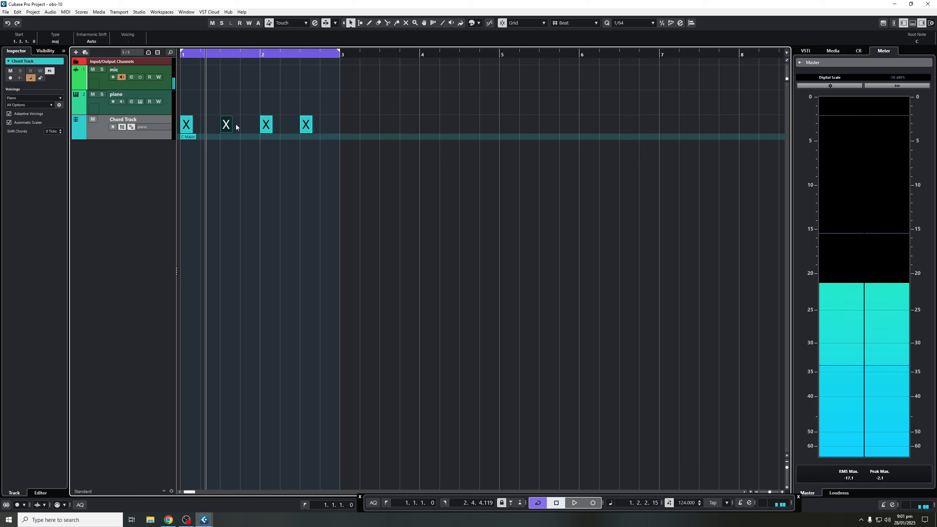
pyautogui.press('Right')
pyautogui.press('Right')
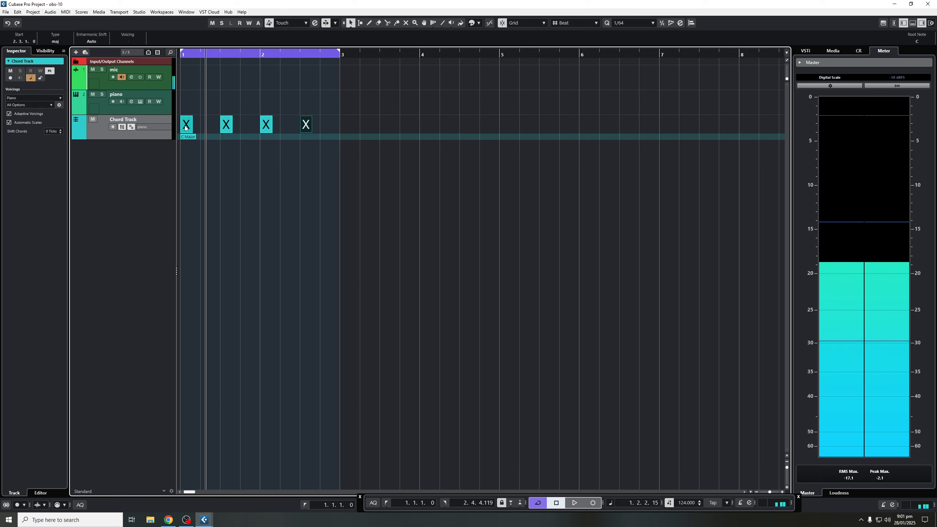
# Open the chord editor for the first chord event and set its root note to C
pyautogui.click(186, 127)
pyautogui.doubleClick(185, 128)
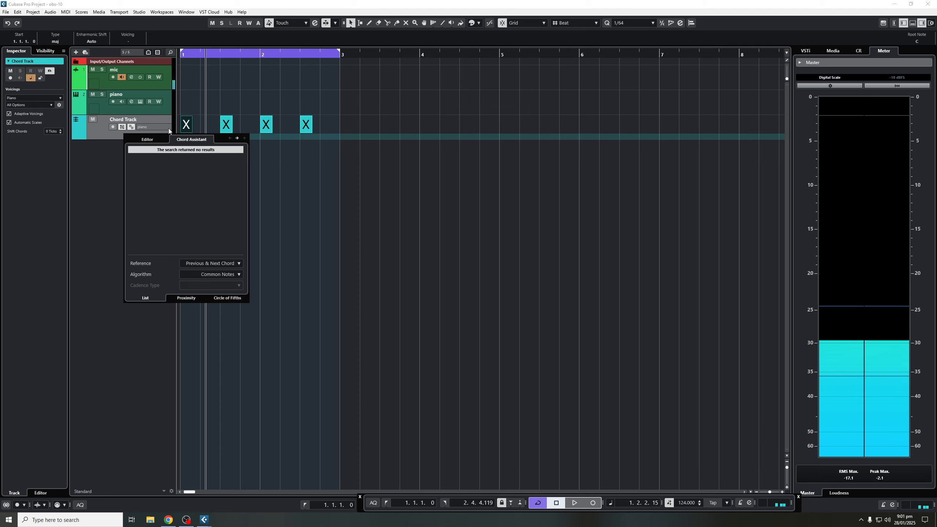
pyautogui.click(132, 139)
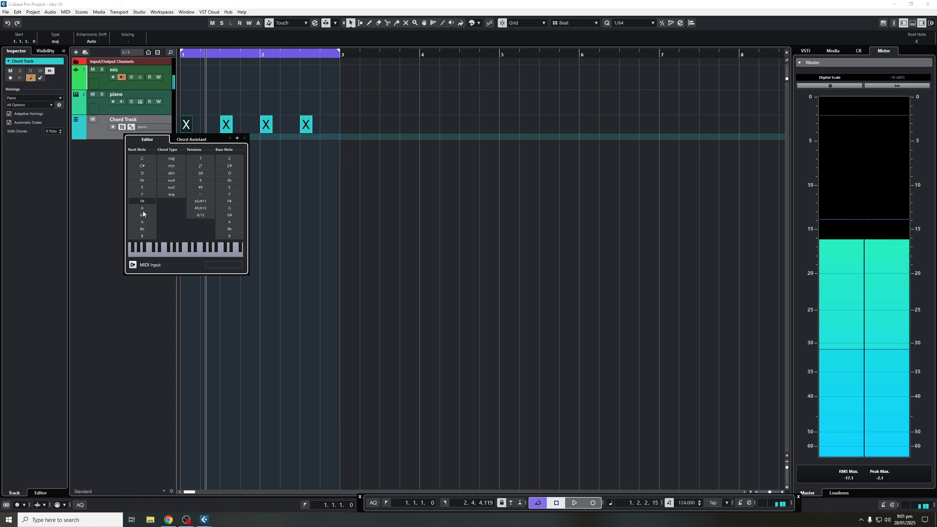
pyautogui.click(150, 160)
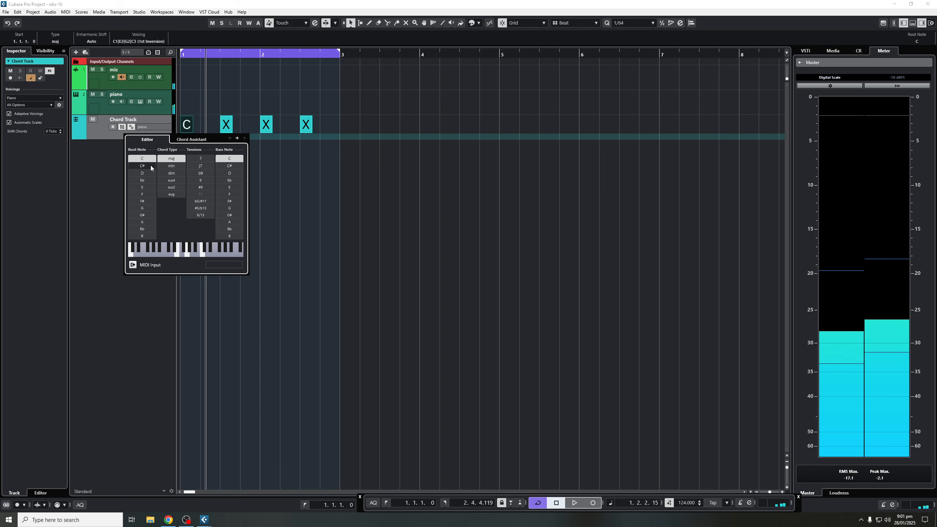
# Try the root notes C#, D and Eb on the first chord, and return it to C
pyautogui.click(148, 166)
pyautogui.click(151, 173)
pyautogui.click(148, 180)
pyautogui.click(145, 159)
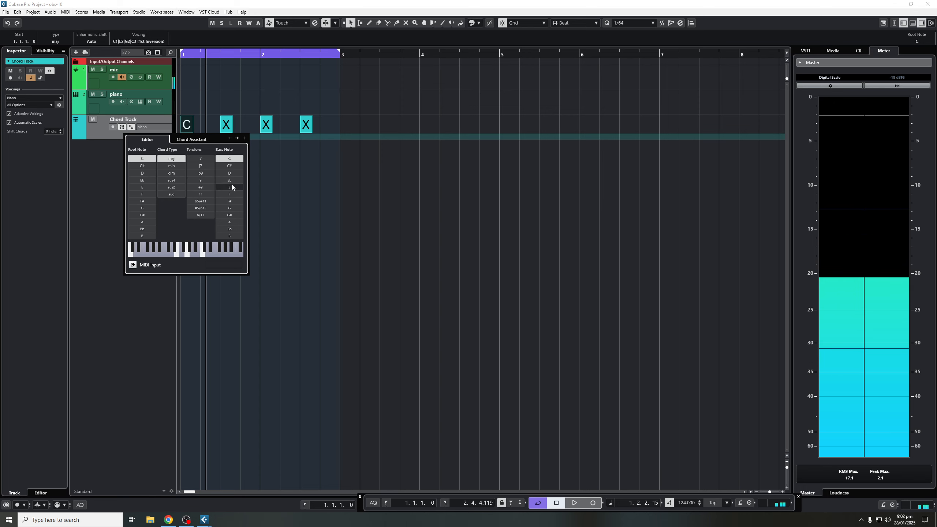
# Try the diminished and minor chord types and the 7 tension on the C chord, and restore plain major
pyautogui.click(178, 173)
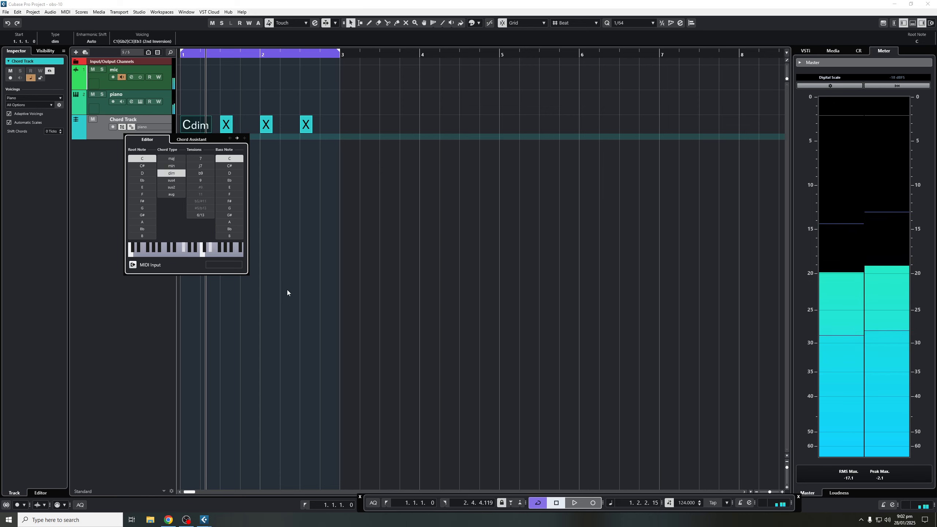
pyautogui.click(177, 159)
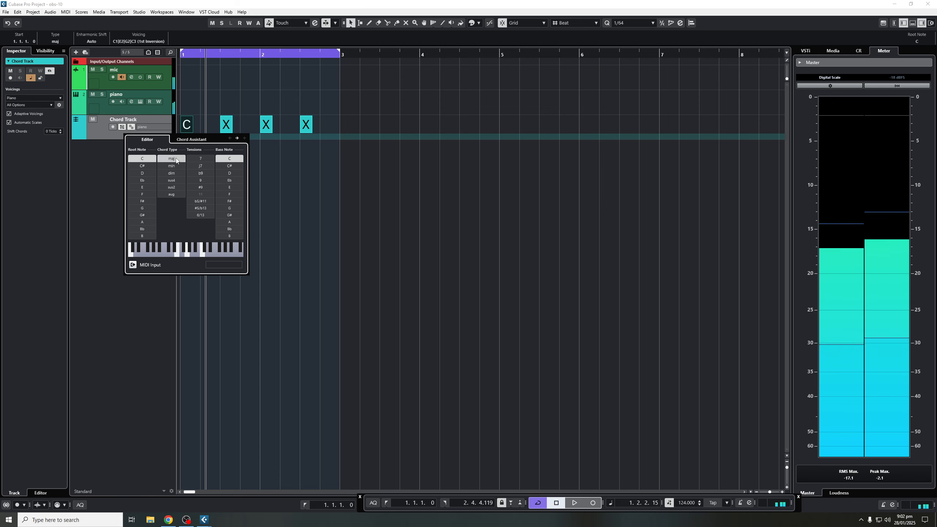
pyautogui.click(192, 159)
pyautogui.click(193, 158)
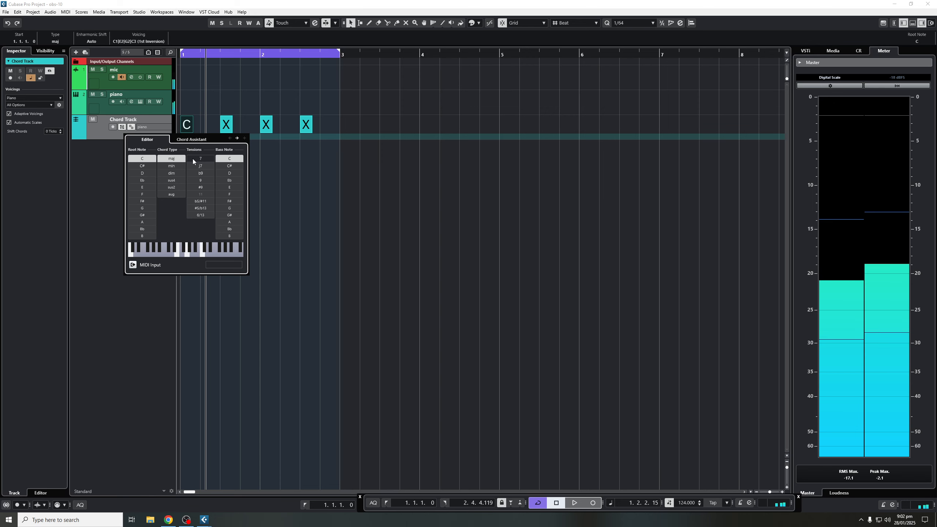
pyautogui.click(171, 166)
pyautogui.click(173, 159)
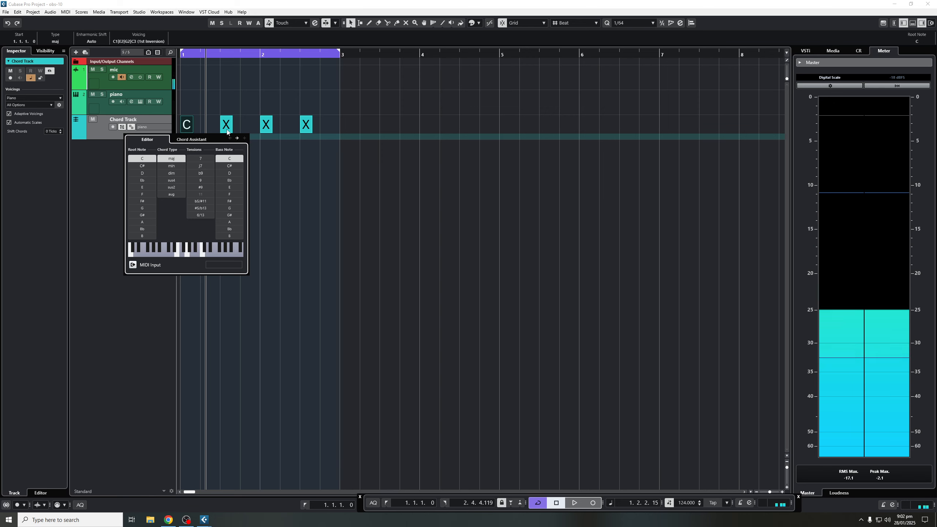
# Set the second, third and fourth chord events to D, E and G major, and close the chord editor
pyautogui.click(238, 138)
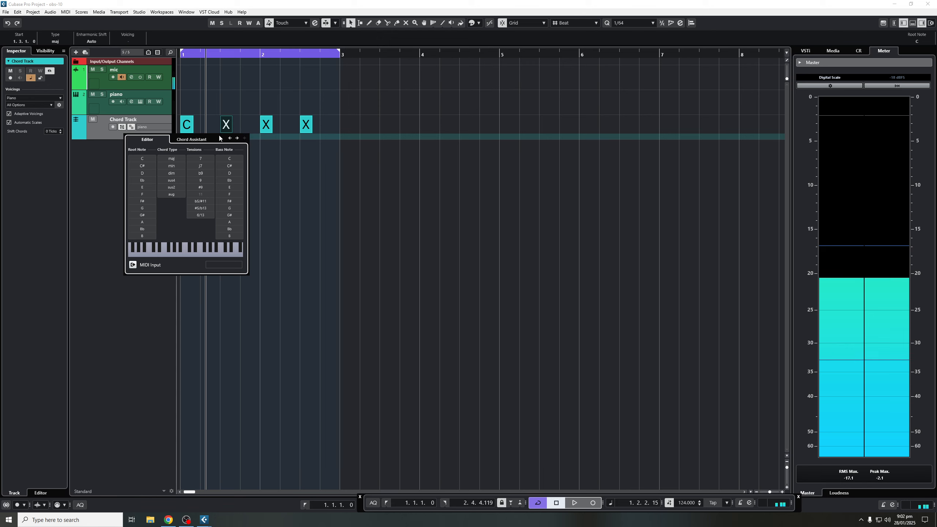
pyautogui.click(151, 173)
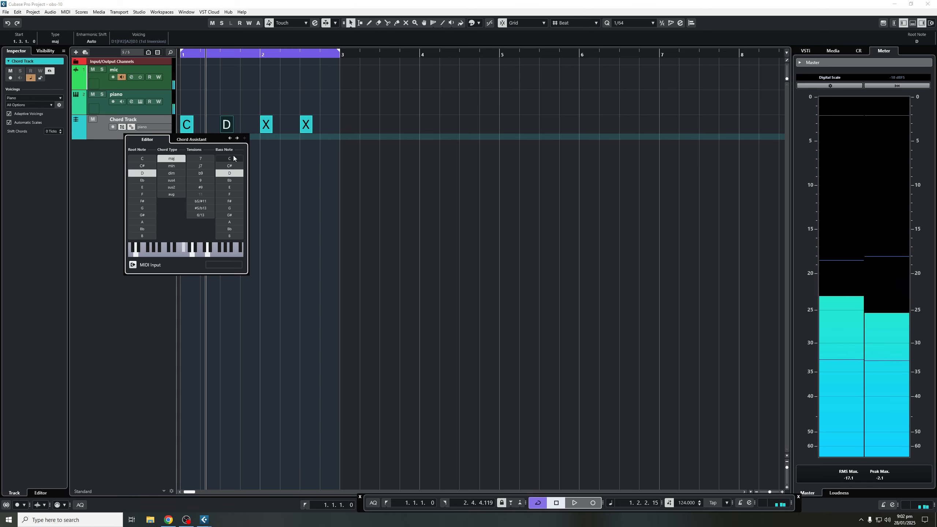
pyautogui.click(238, 138)
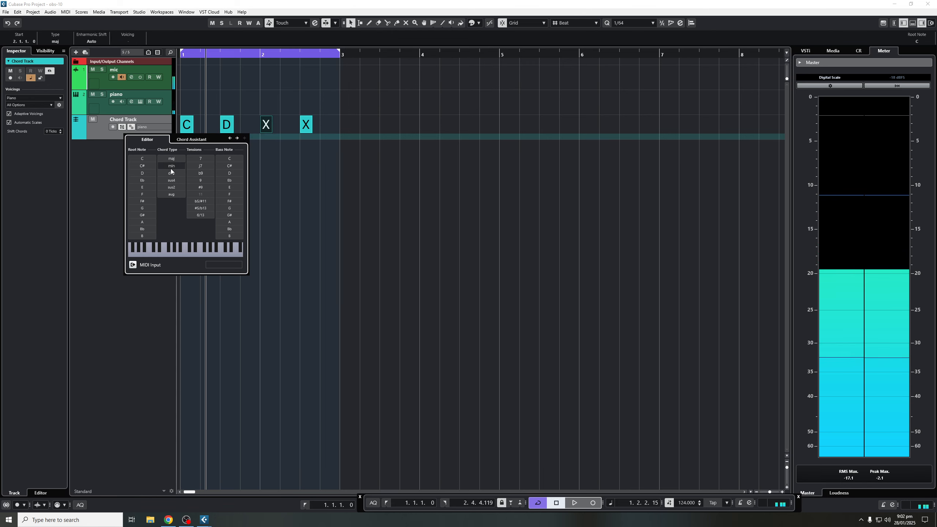
pyautogui.click(153, 188)
pyautogui.click(237, 139)
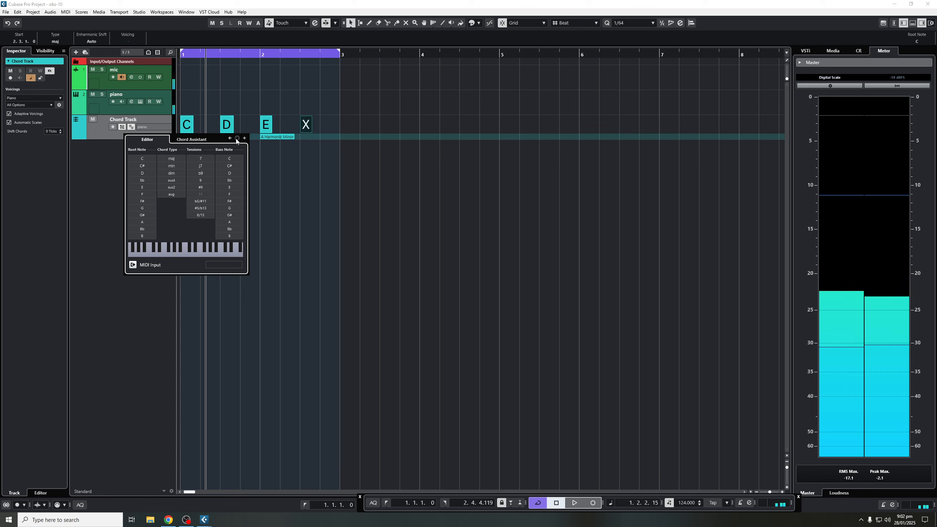
pyautogui.click(149, 209)
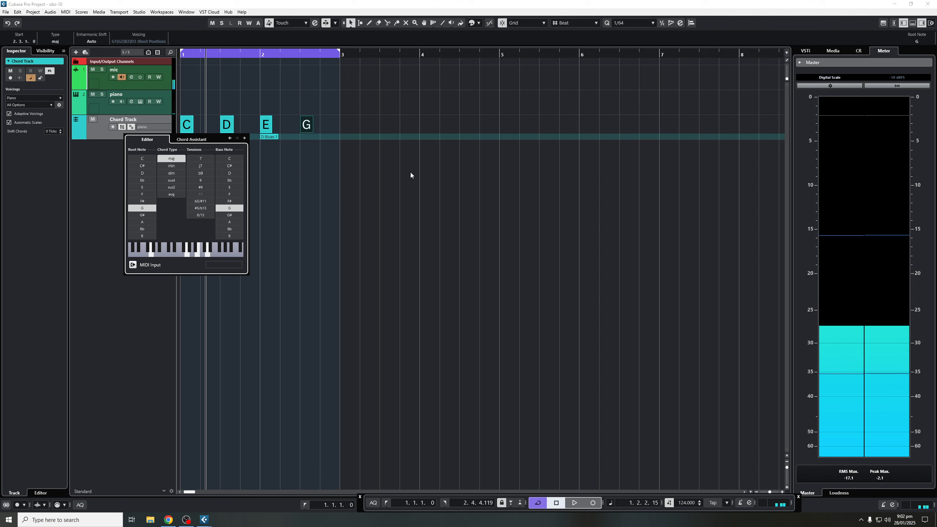
pyautogui.click(394, 179)
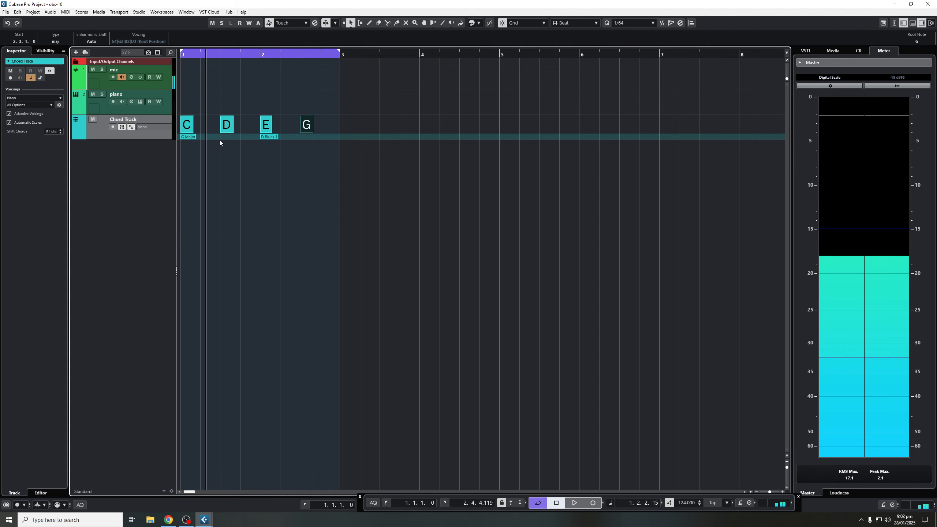
# Audition the C and D chord events individually, and play the progression from the project start
pyautogui.click(186, 124)
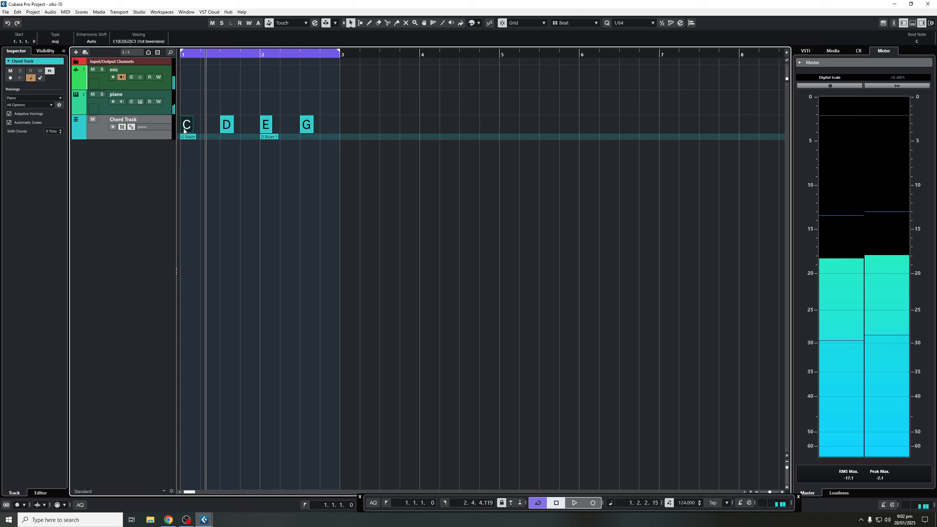
pyautogui.moveTo(228, 127)
pyautogui.mouseDown()
pyautogui.moveTo(248, 128)
pyautogui.moveTo(226, 128)
pyautogui.mouseUp()
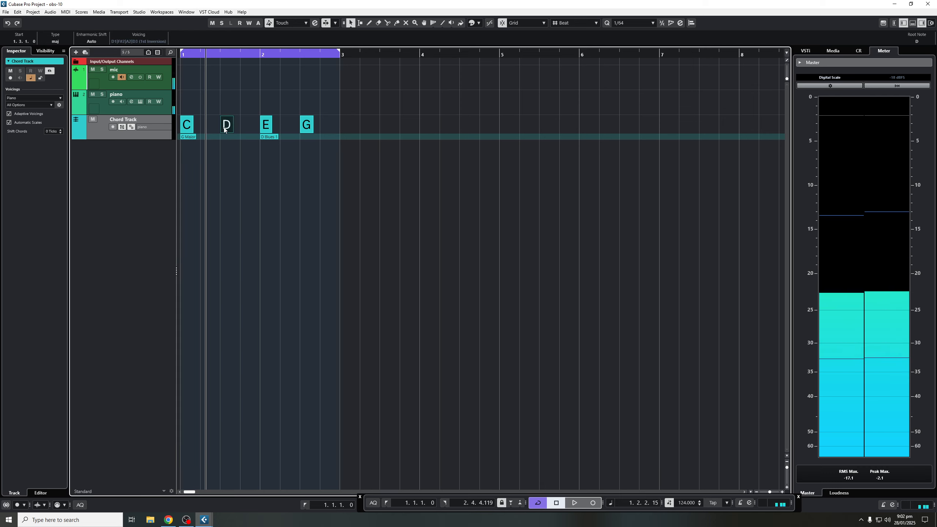
pyautogui.click(291, 198)
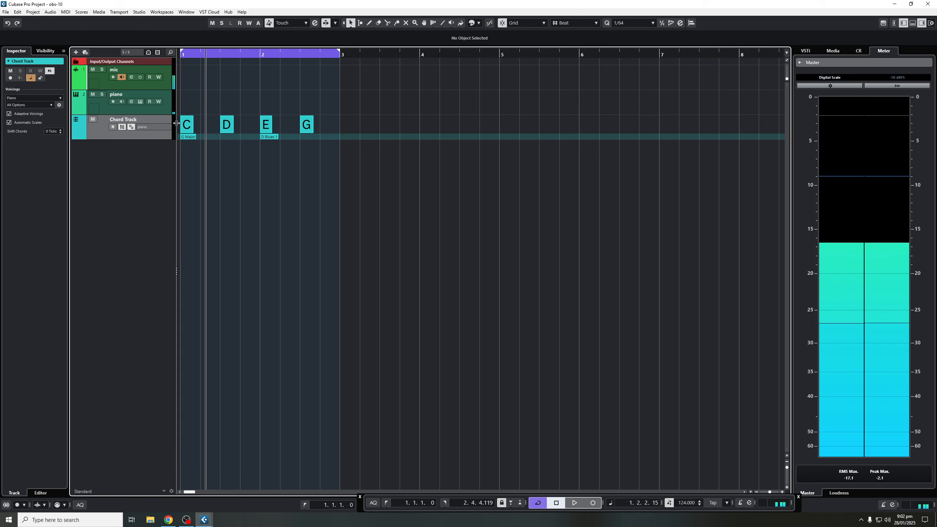
pyautogui.doubleClick(227, 126)
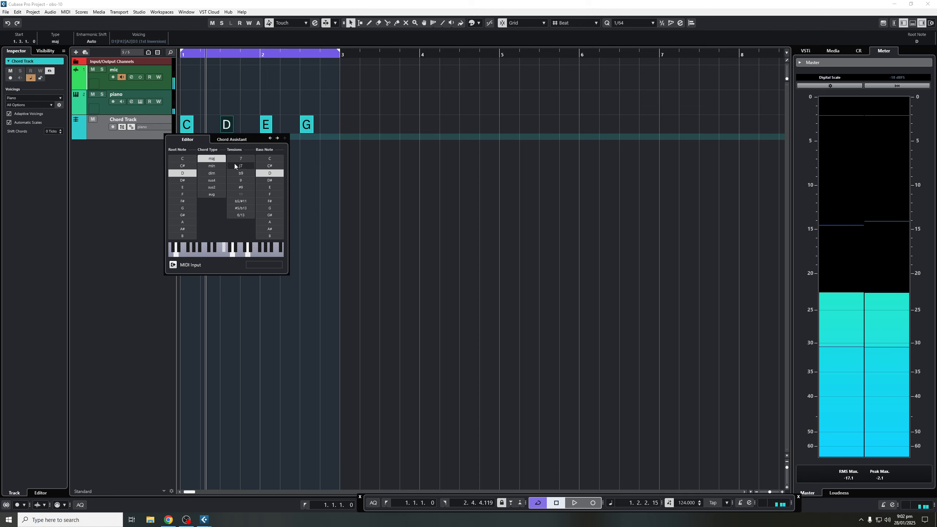
pyautogui.click(396, 174)
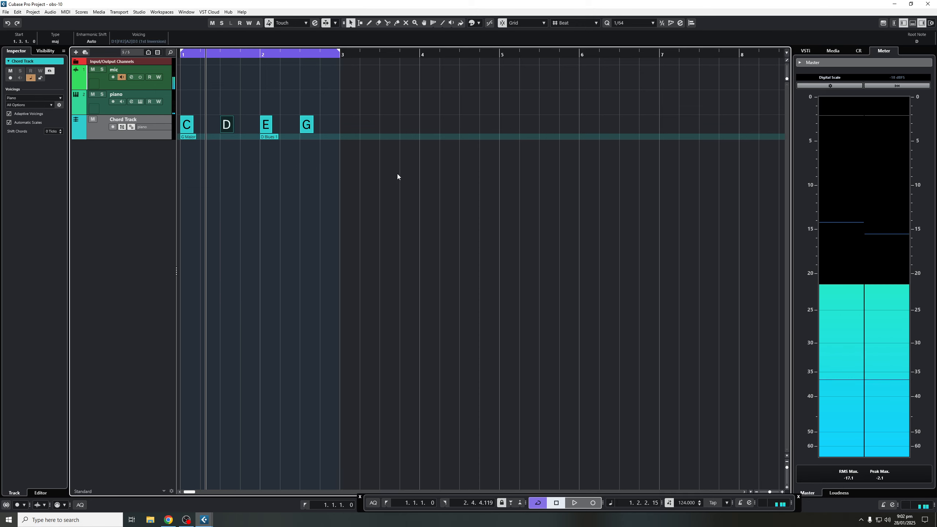
pyautogui.press('.')
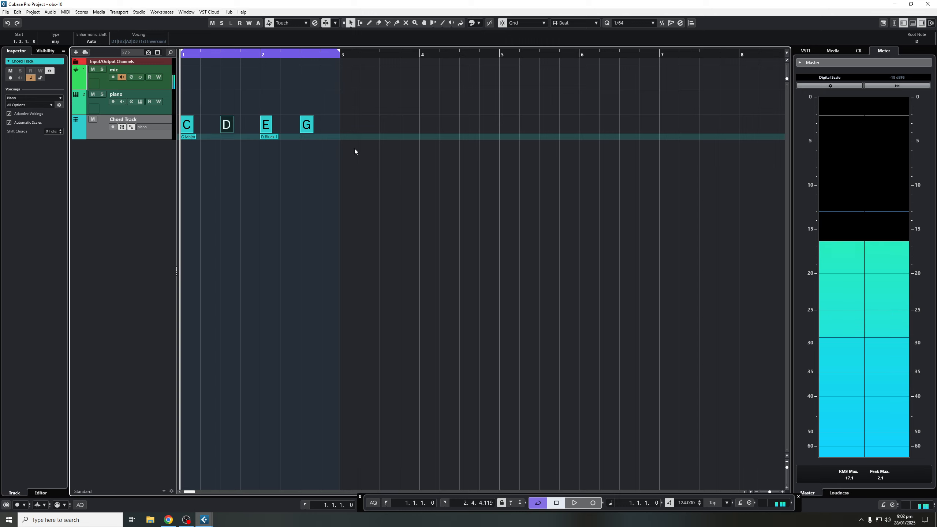
pyautogui.press('space')
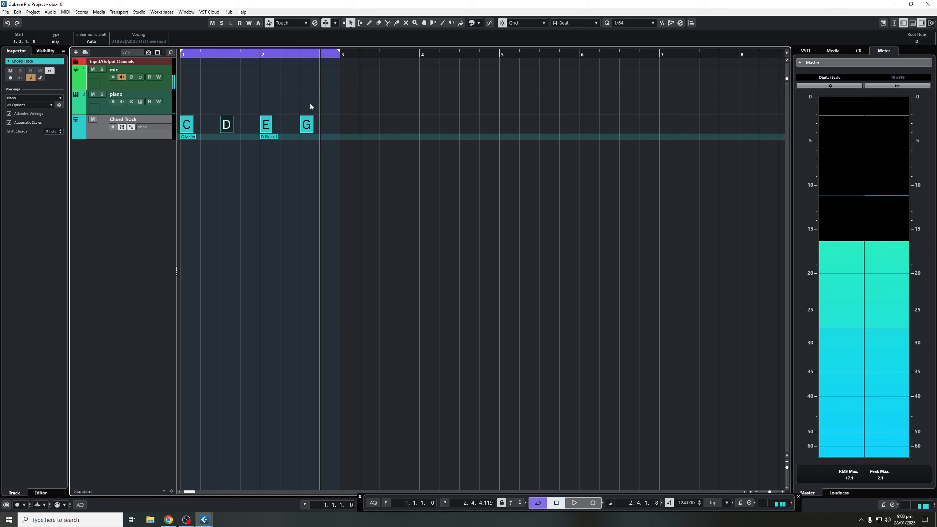
# Change the project's snap grid type to Use Quantize
pyautogui.click(577, 24)
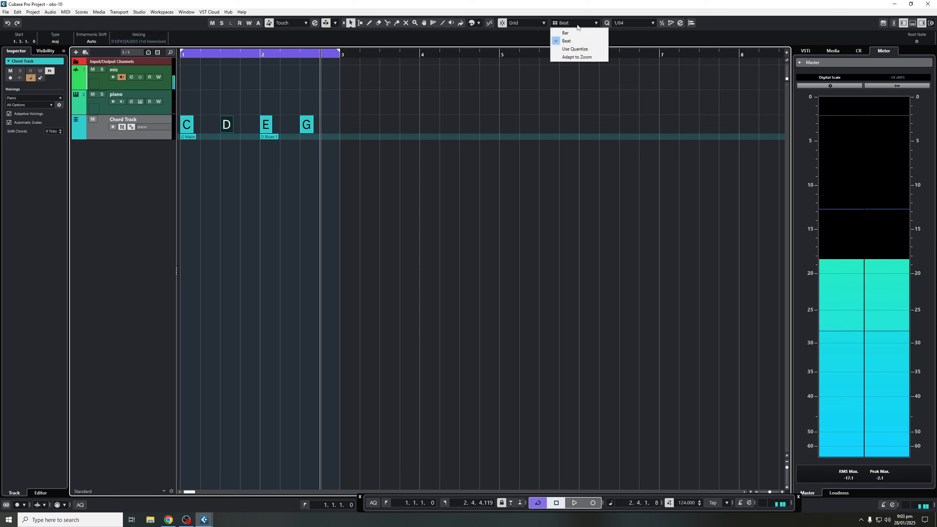
pyautogui.click(574, 49)
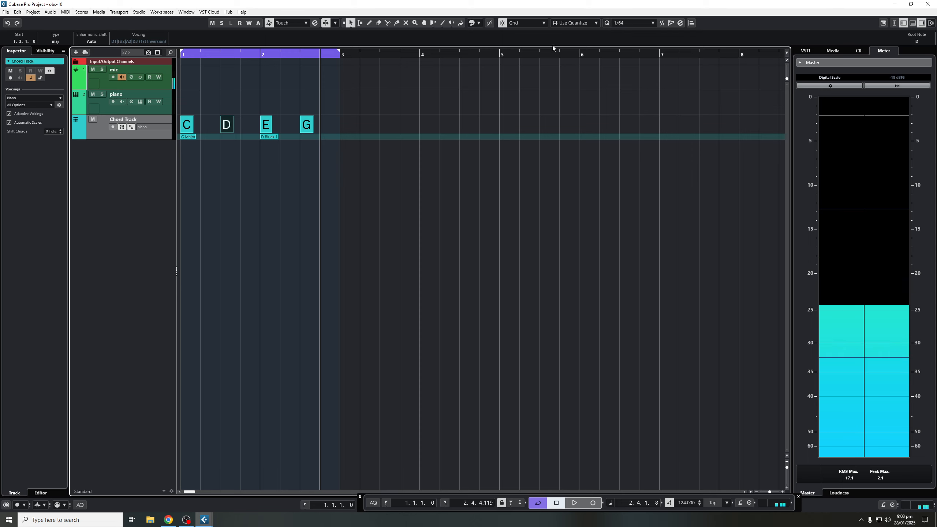
pyautogui.moveTo(307, 129)
pyautogui.mouseDown()
pyautogui.moveTo(287, 130)
pyautogui.moveTo(310, 130)
pyautogui.mouseUp()
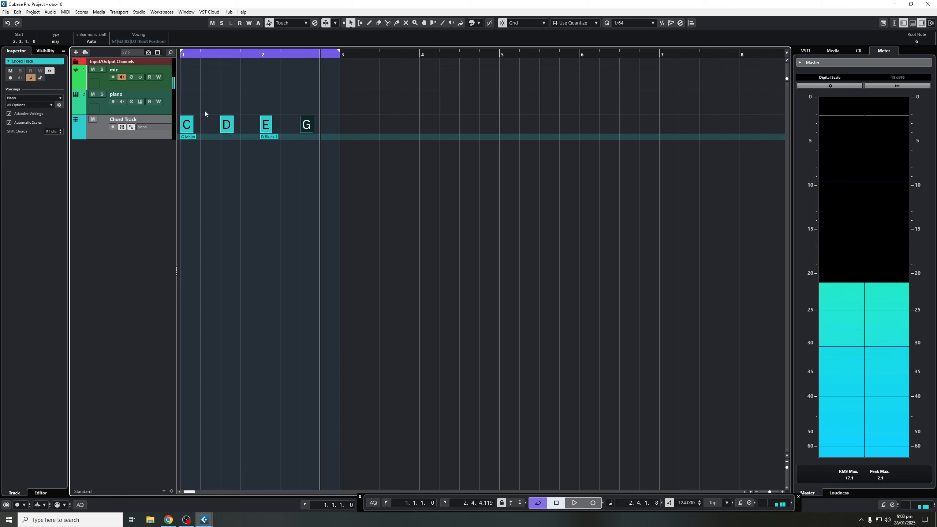
pyautogui.click(182, 100)
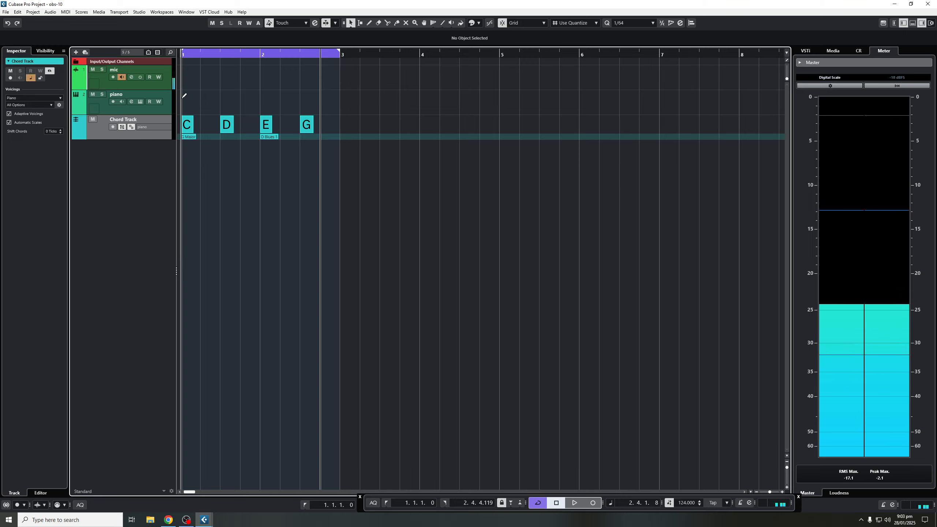
# Create a part spanning bars 1 and 2 on the record-enabled piano track and open it for editing
pyautogui.moveTo(184, 96)
pyautogui.mouseDown()
pyautogui.moveTo(336, 99)
pyautogui.moveTo(304, 102)
pyautogui.mouseUp()
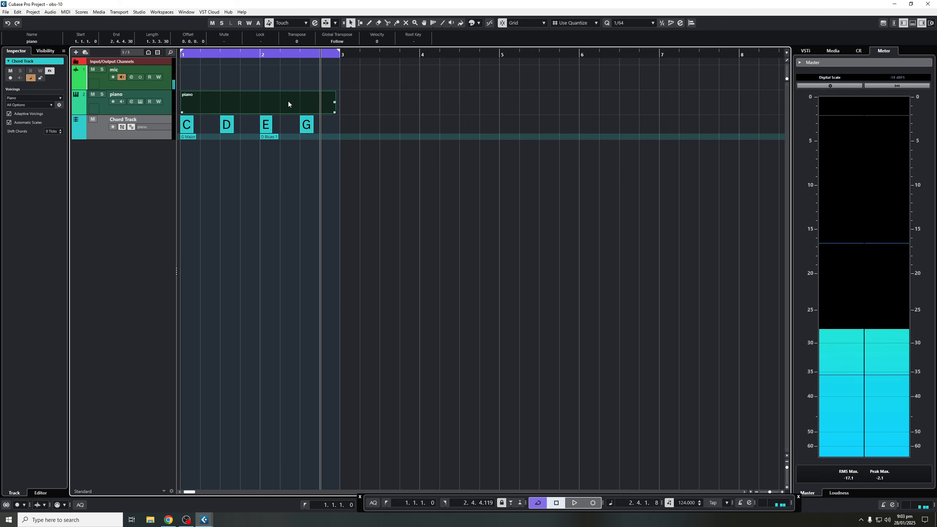
pyautogui.click(113, 102)
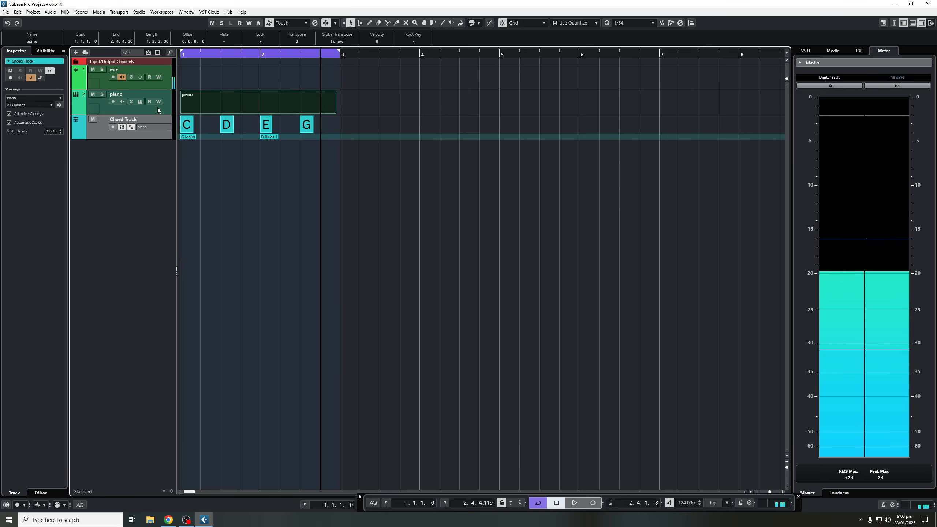
pyautogui.doubleClick(225, 102)
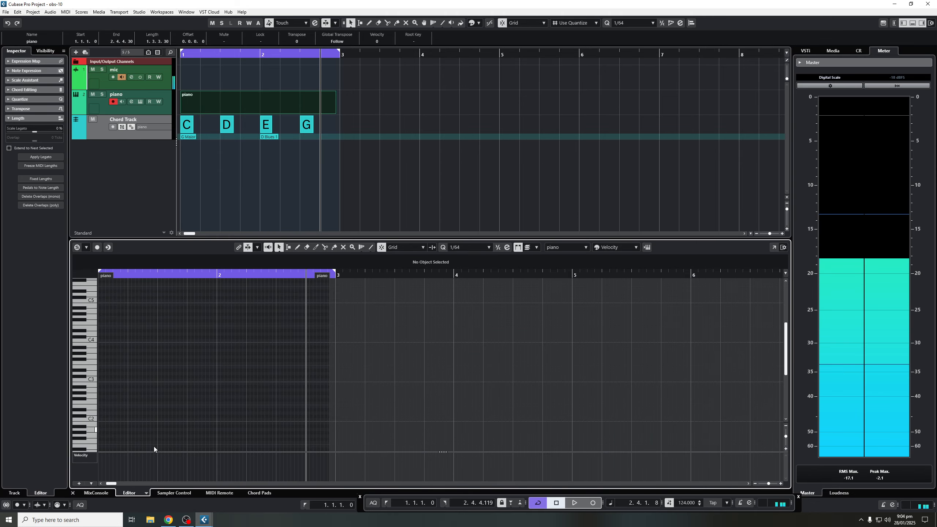
# Open the chord pads and audition the Cmin, E♭, Gmin, A♭7, B♭, F and Fmin pads
pyautogui.click(264, 494)
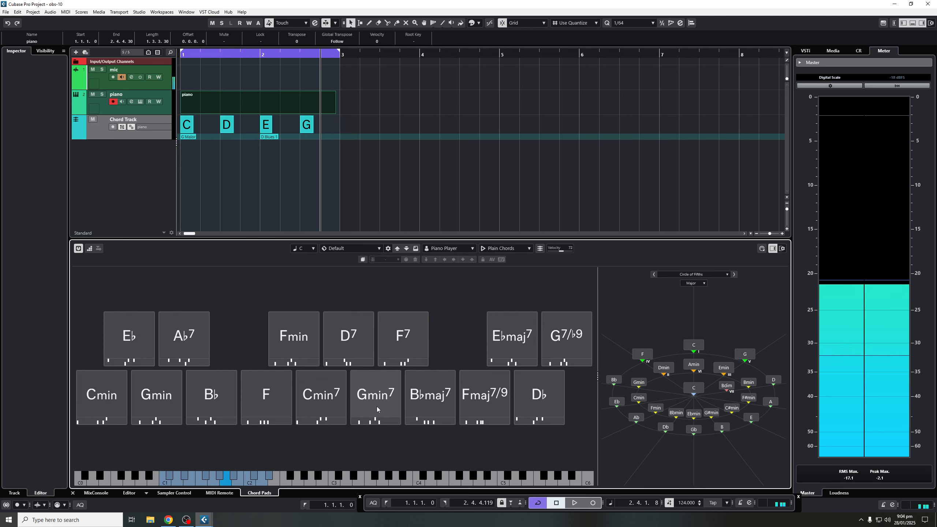
pyautogui.click(111, 391)
pyautogui.click(129, 333)
pyautogui.click(156, 395)
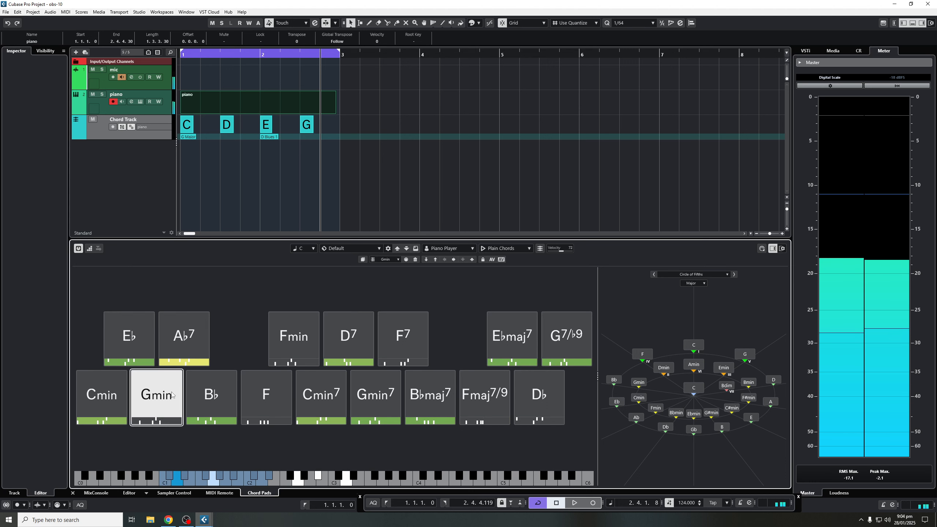
pyautogui.click(184, 337)
pyautogui.click(212, 396)
pyautogui.click(266, 396)
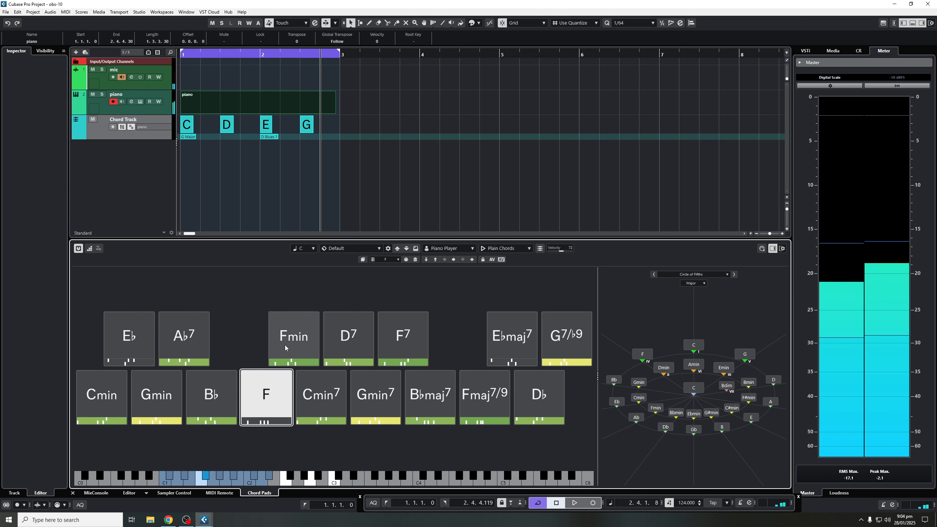
pyautogui.click(286, 342)
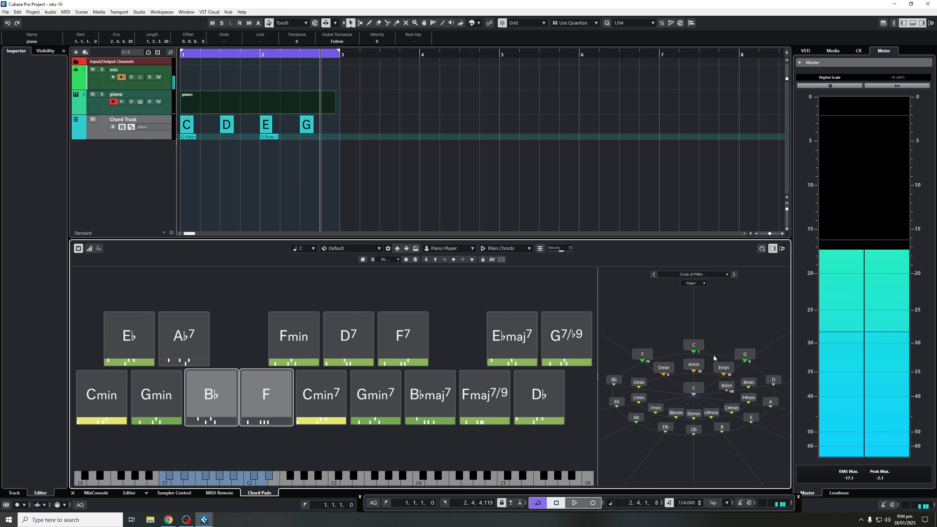
# Change the Cmin pad to C major in the chord assistant's Chord Editor, trying the diminished type on the way
pyautogui.click(654, 274)
pyautogui.click(655, 275)
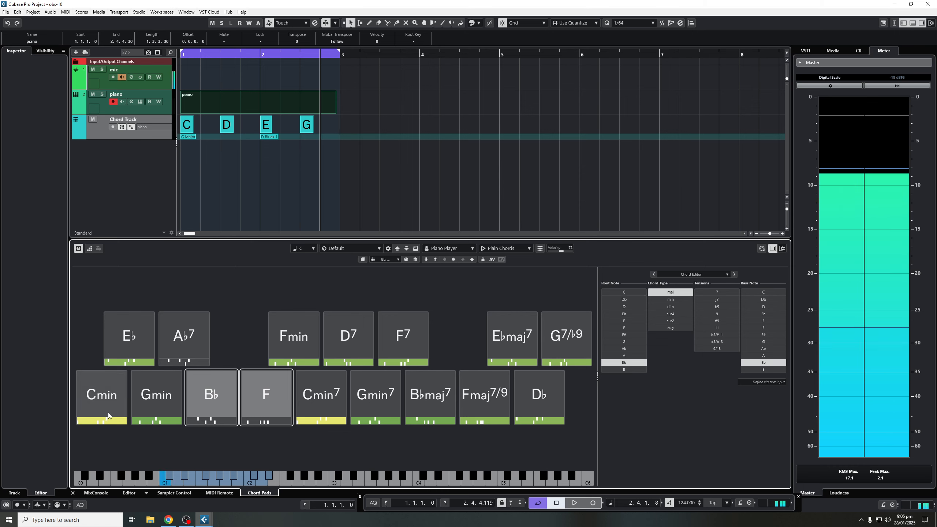
pyautogui.click(158, 397)
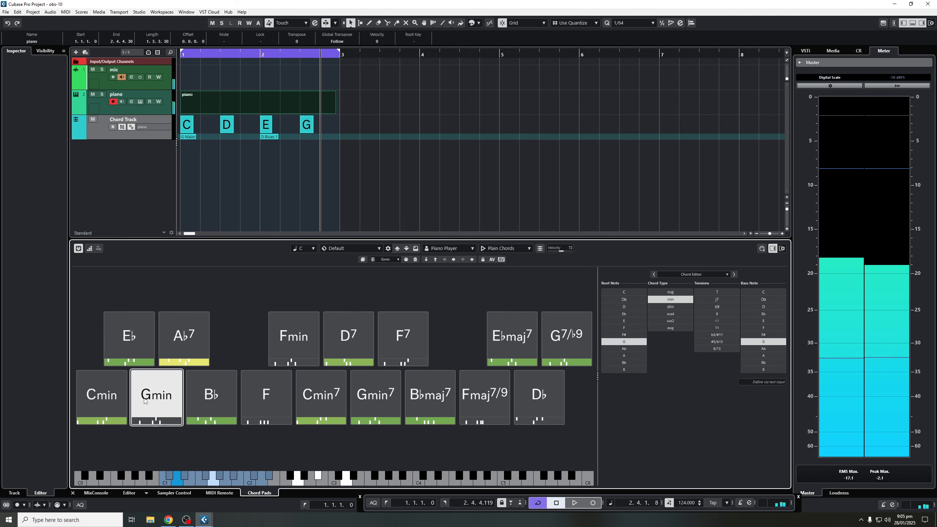
pyautogui.click(102, 395)
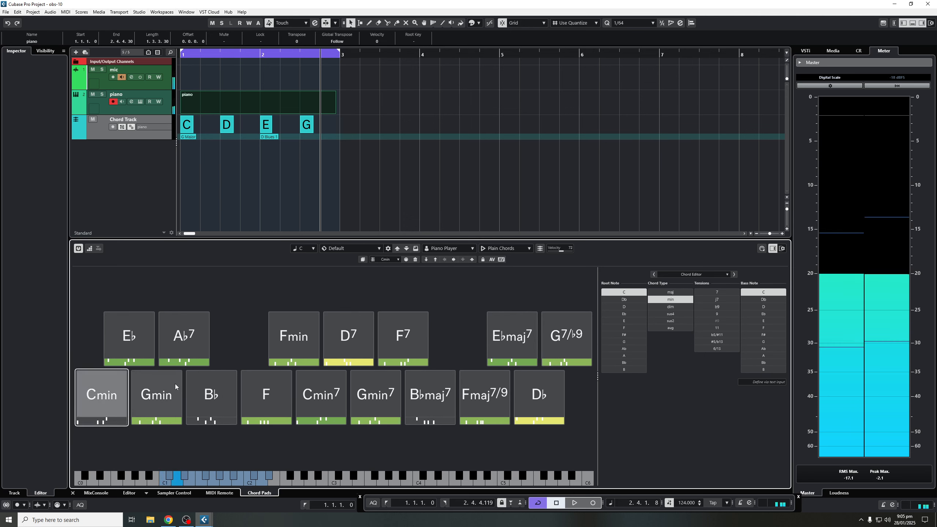
pyautogui.click(670, 307)
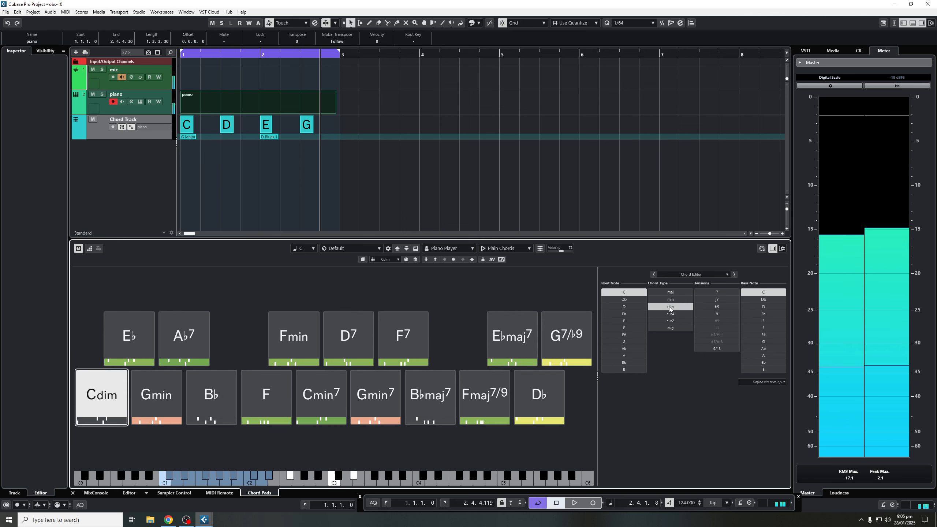
pyautogui.click(670, 300)
pyautogui.click(670, 292)
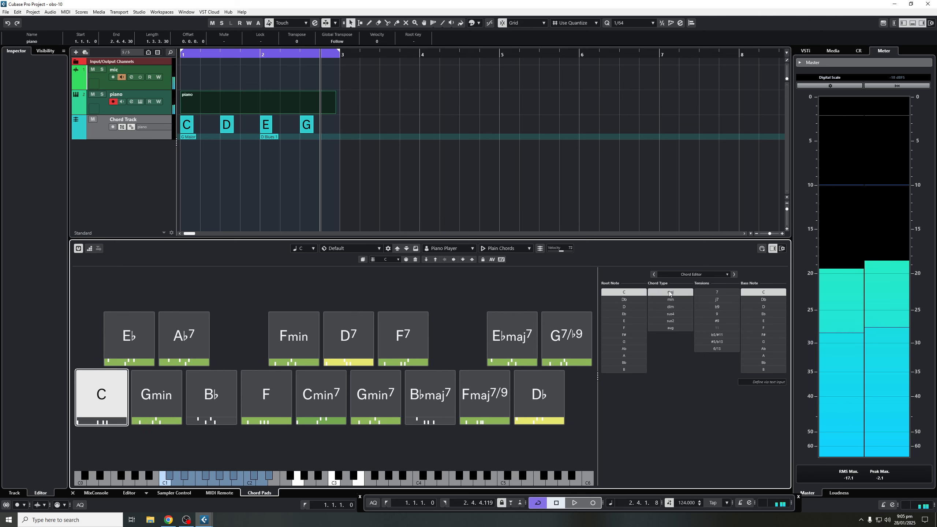
# Set the Gmin pad's root note to E♭, and audition the C pad
pyautogui.click(162, 397)
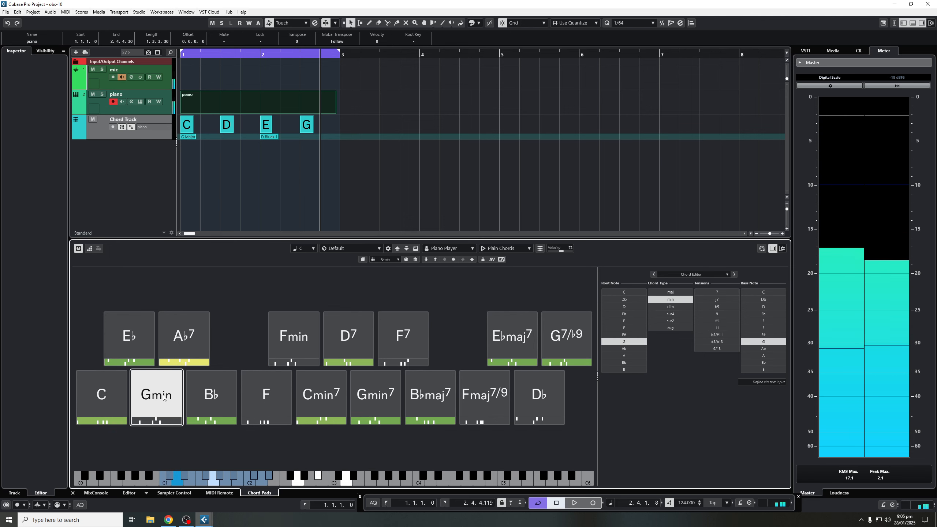
pyautogui.click(630, 315)
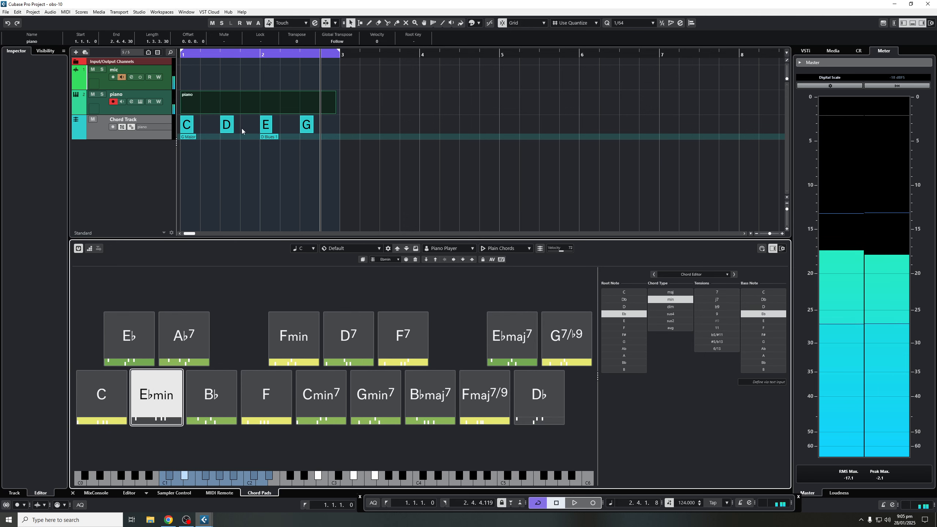
pyautogui.click(89, 392)
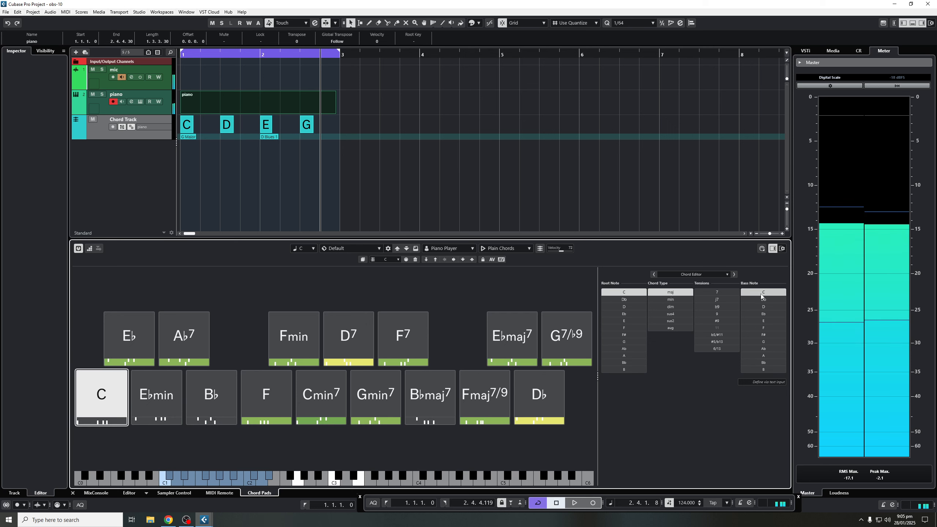
# Audition the Emin, Cmin and Amin suggestions for the C pad in the assistant's List view, and assign Emin to the E♭min pad
pyautogui.click(735, 275)
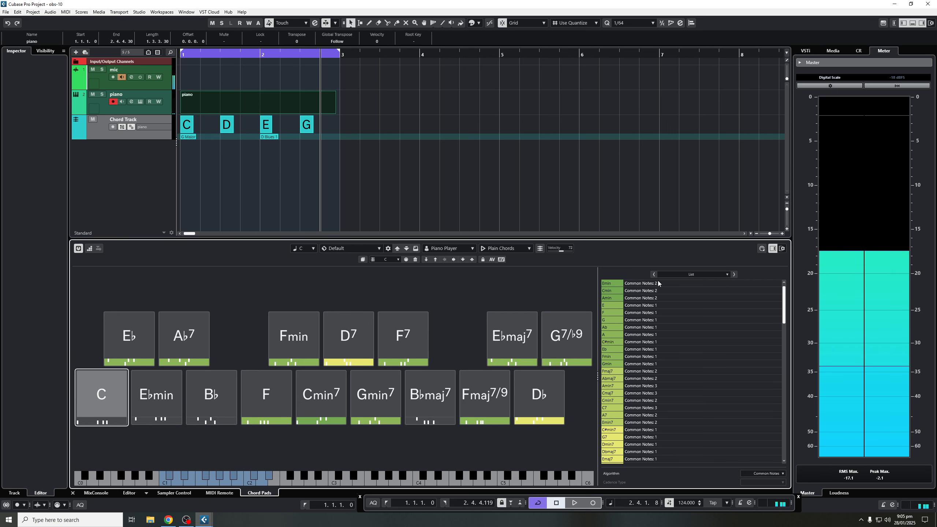
pyautogui.scroll(-10, 624, 376)
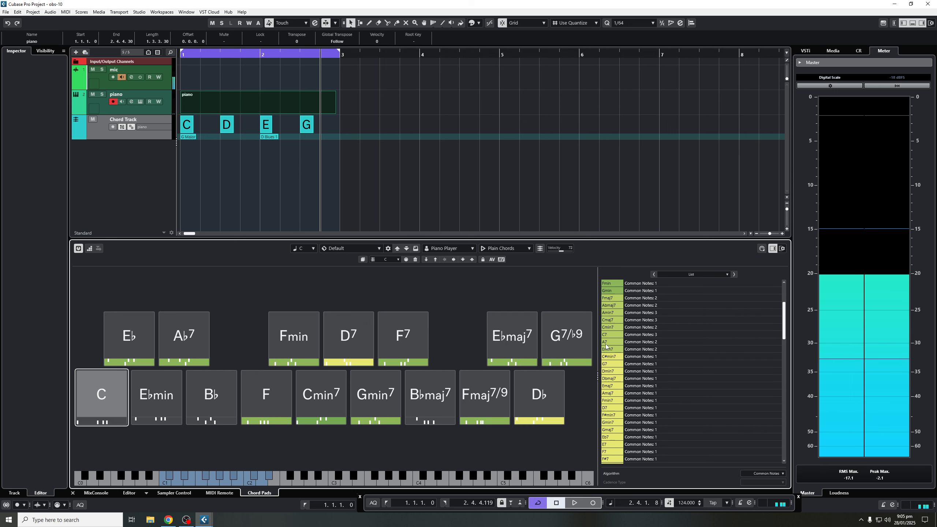
pyautogui.scroll(10, 624, 375)
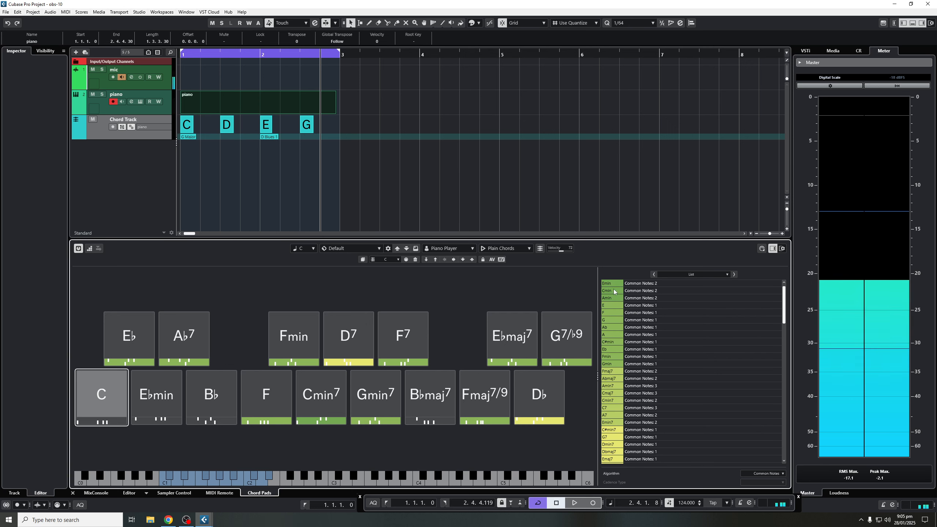
pyautogui.click(123, 392)
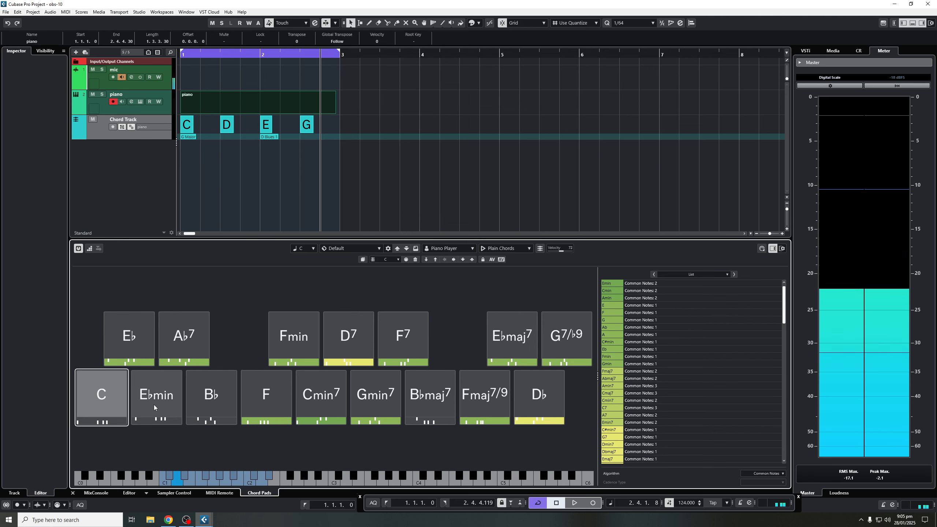
pyautogui.click(126, 391)
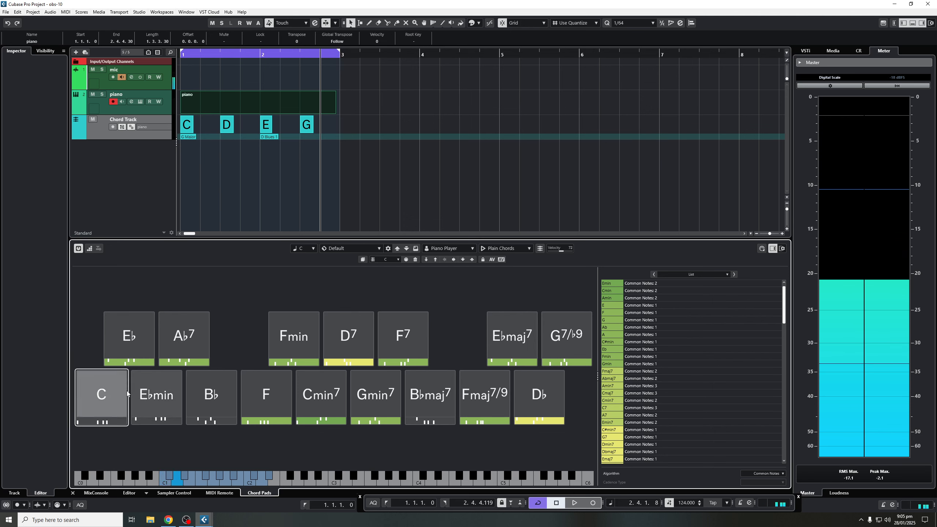
pyautogui.click(102, 405)
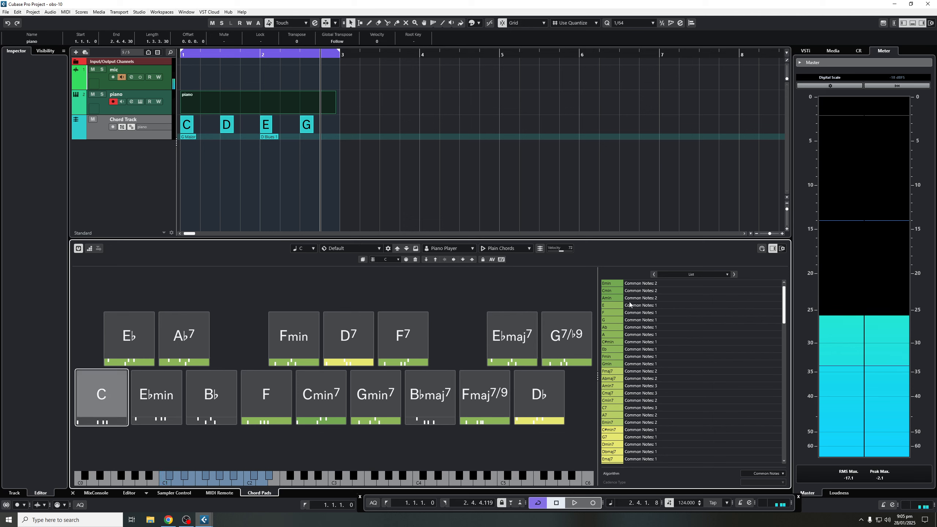
pyautogui.click(648, 284)
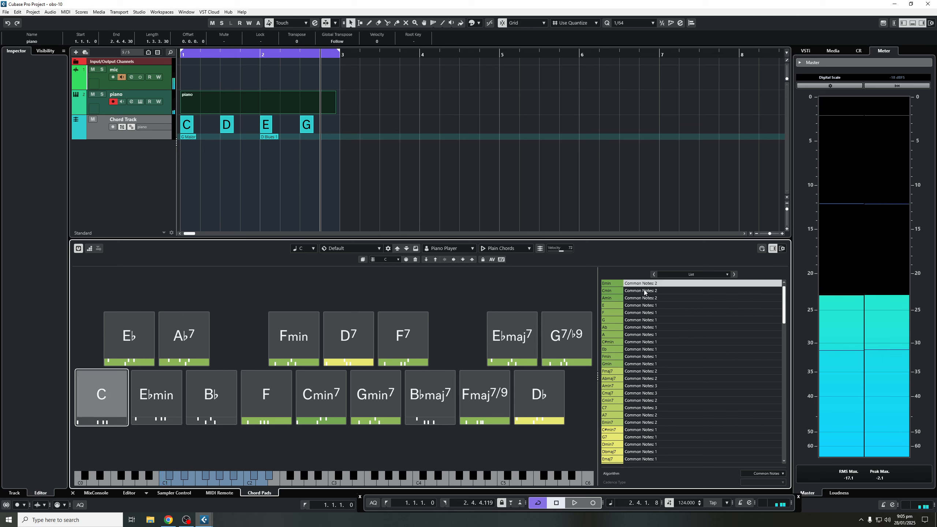
pyautogui.click(645, 292)
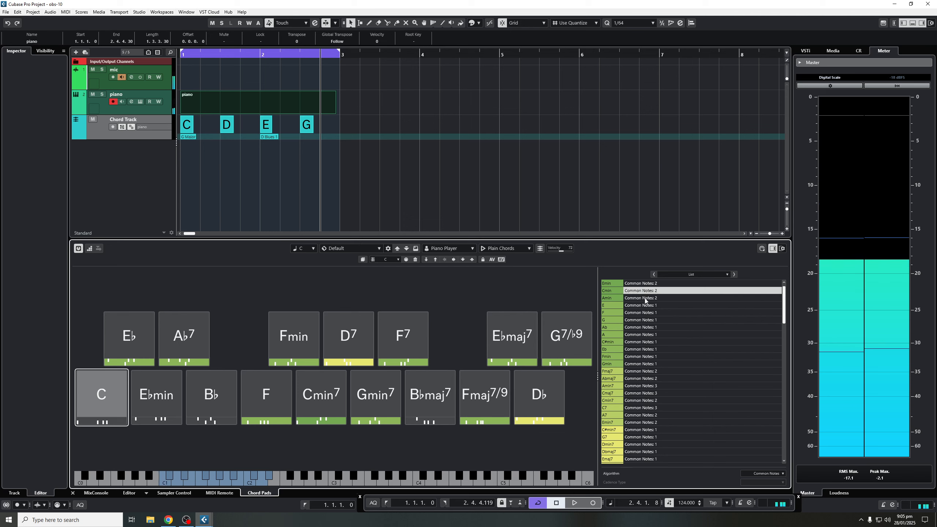
pyautogui.click(645, 298)
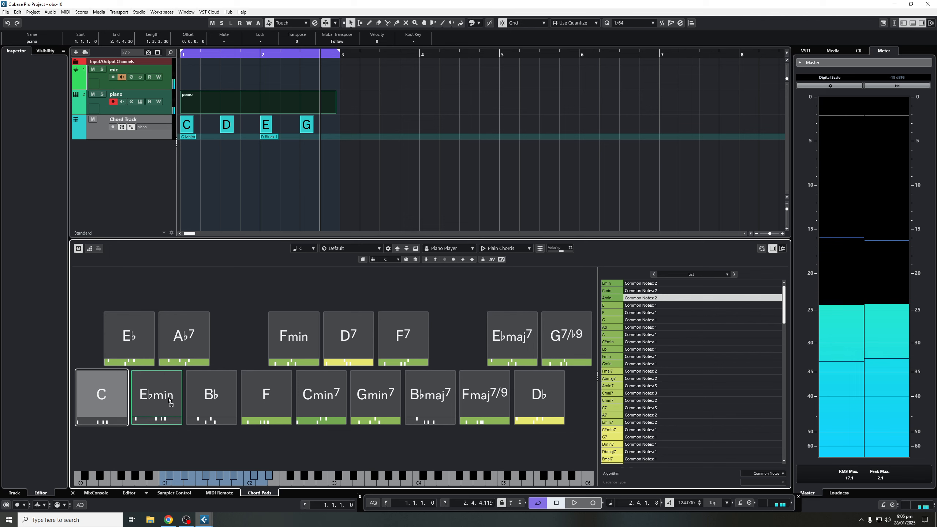
pyautogui.moveTo(168, 398); pyautogui.dragTo(165, 398)
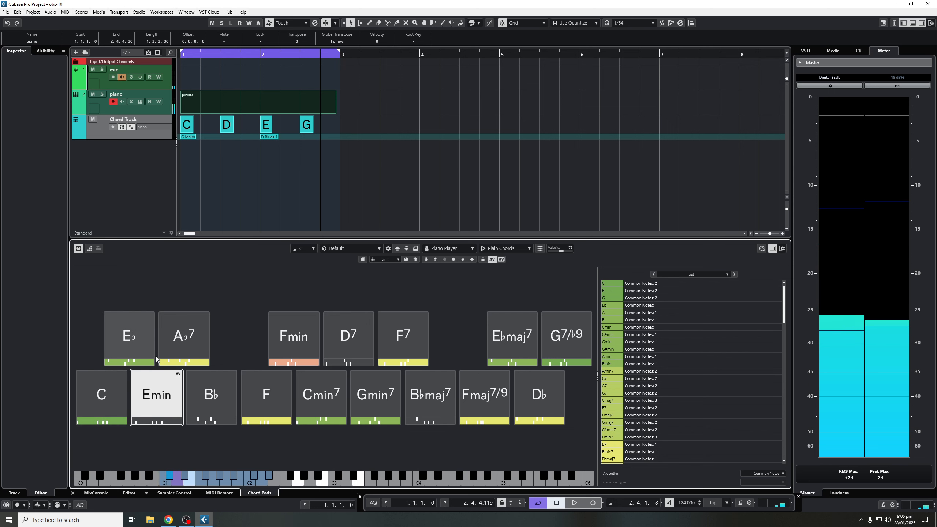
# Audition the C, Amin, Emin, G and F chords in the Circle of Fifths view, and return to the List view
pyautogui.click(735, 275)
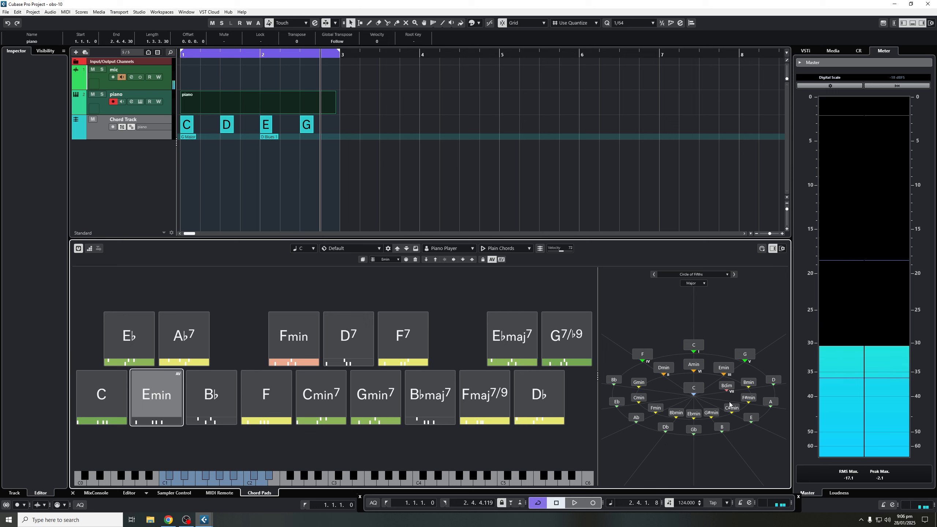
pyautogui.click(655, 274)
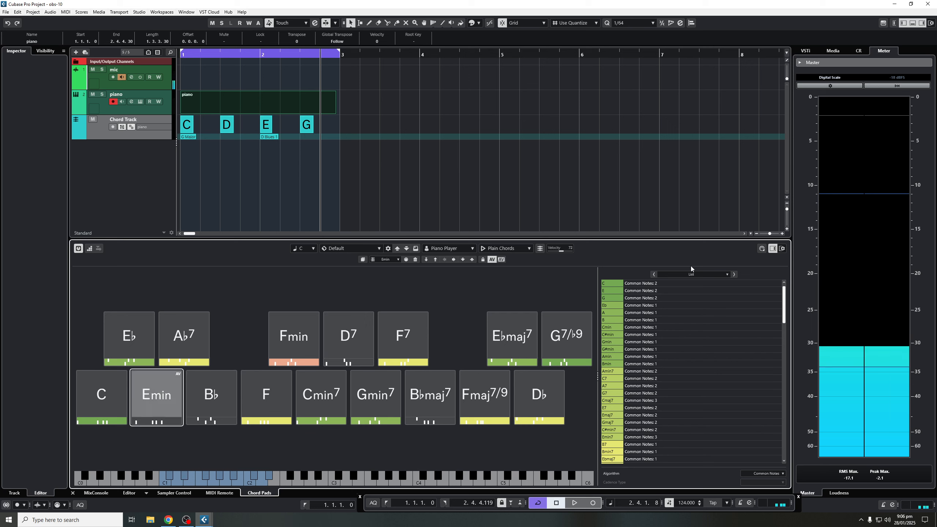
pyautogui.click(734, 274)
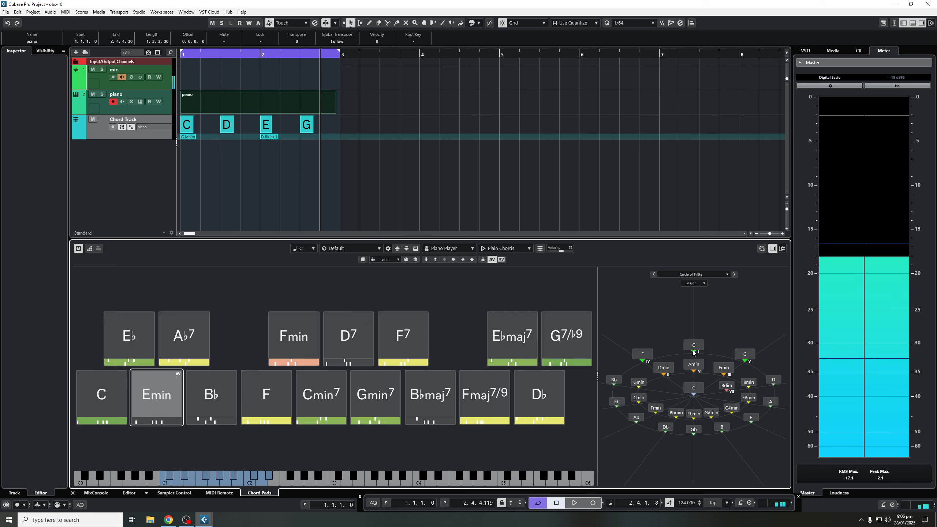
pyautogui.click(692, 390)
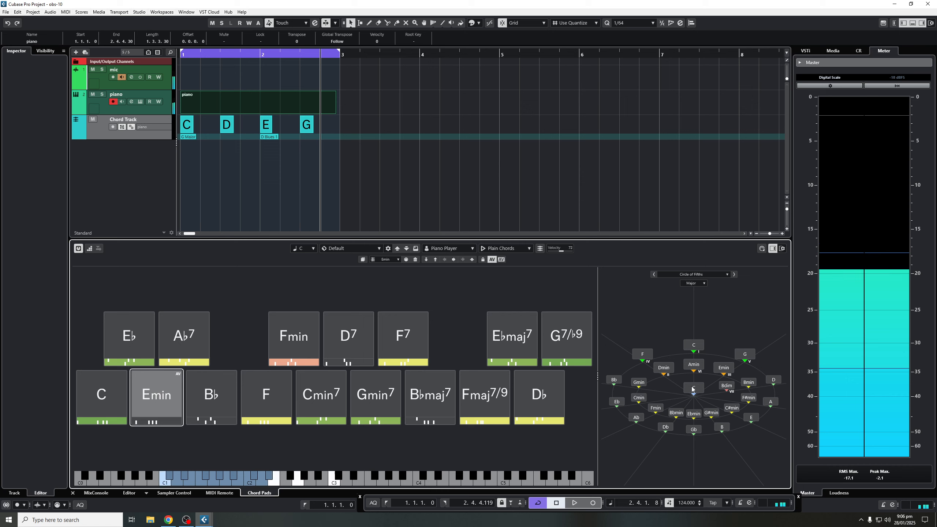
pyautogui.click(697, 363)
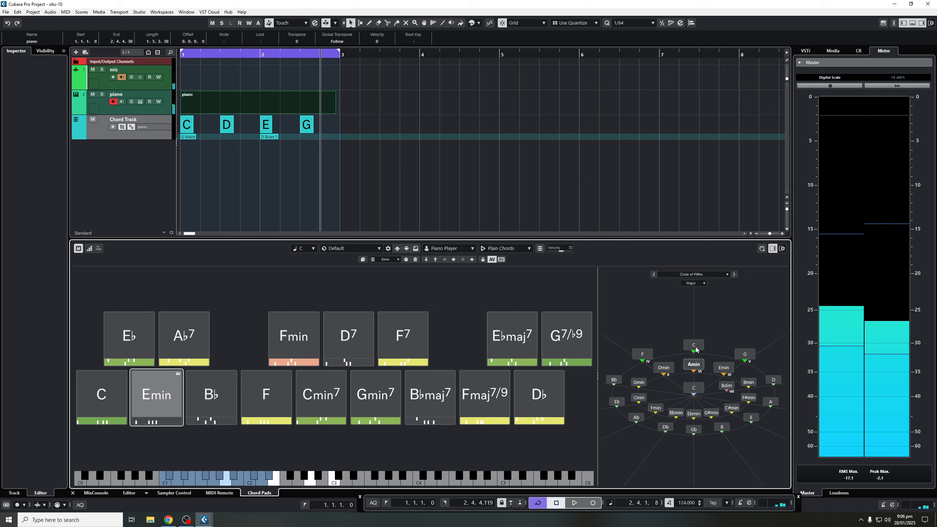
pyautogui.click(697, 349)
pyautogui.click(728, 370)
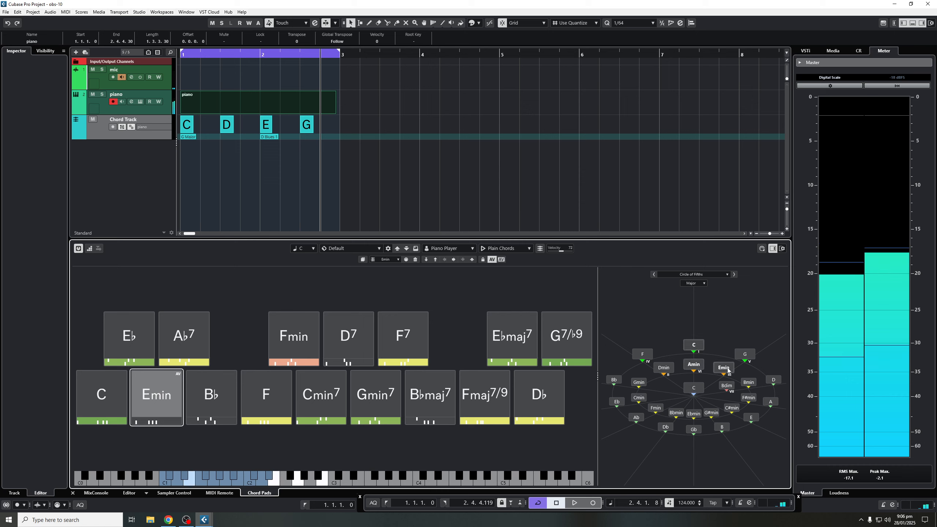
pyautogui.click(745, 355)
pyautogui.click(643, 354)
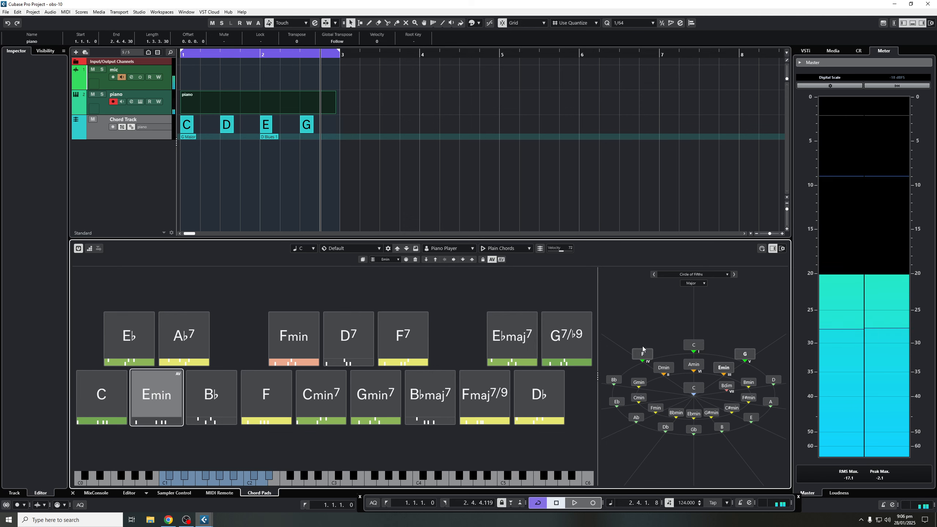
pyautogui.click(655, 275)
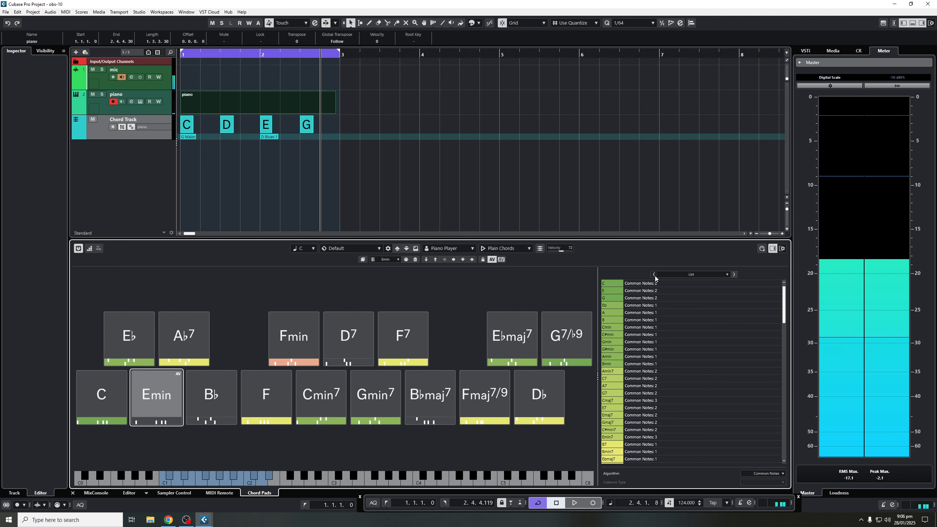
# Set the chord pads' player mode to Pattern
pyautogui.click(516, 250)
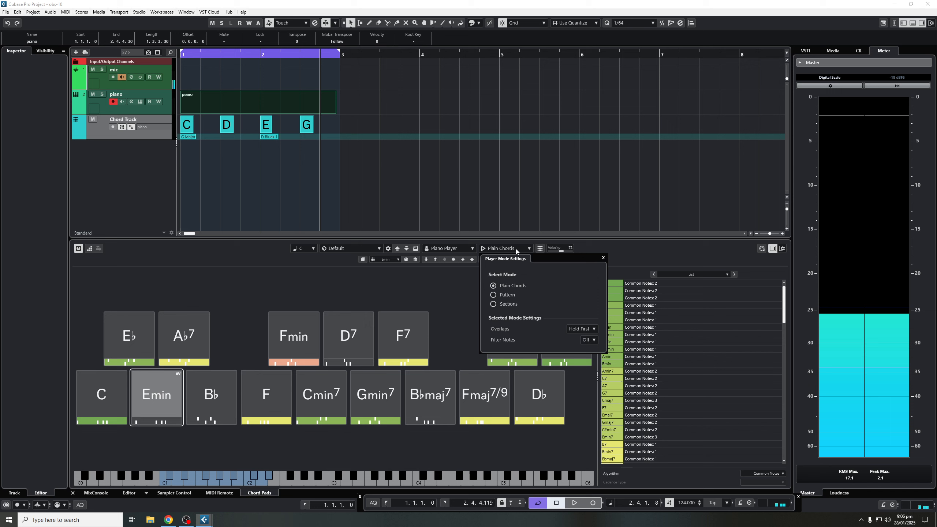
pyautogui.click(513, 297)
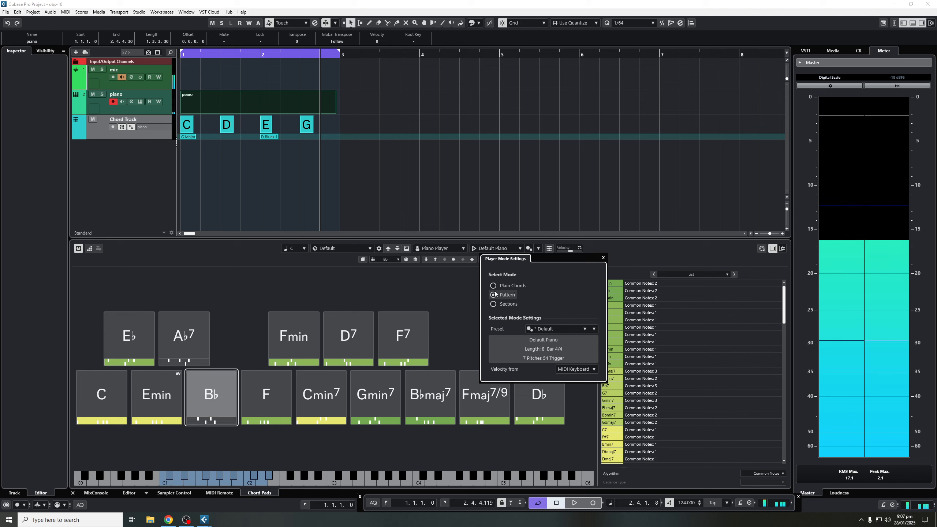
# Try the 8th Wonder preset for the pattern player, and set the preset to Piano Expressions
pyautogui.click(556, 329)
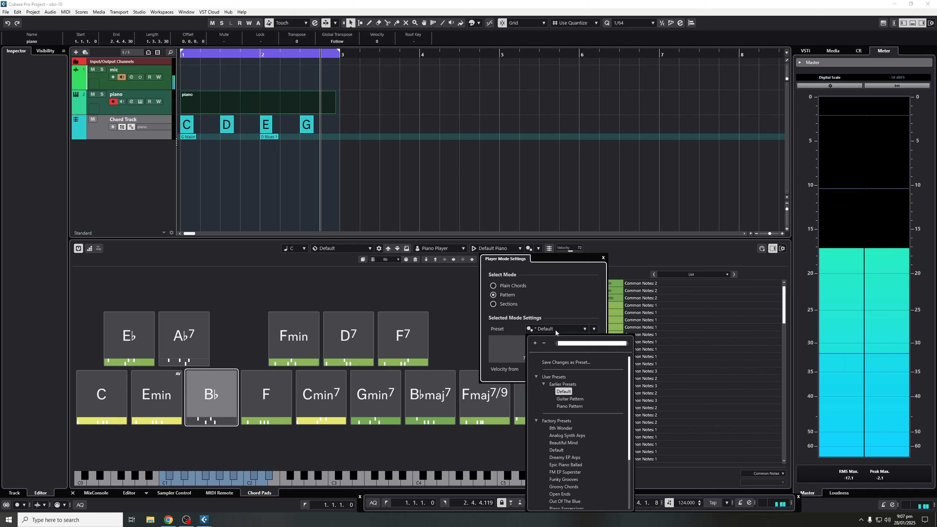
pyautogui.click(563, 429)
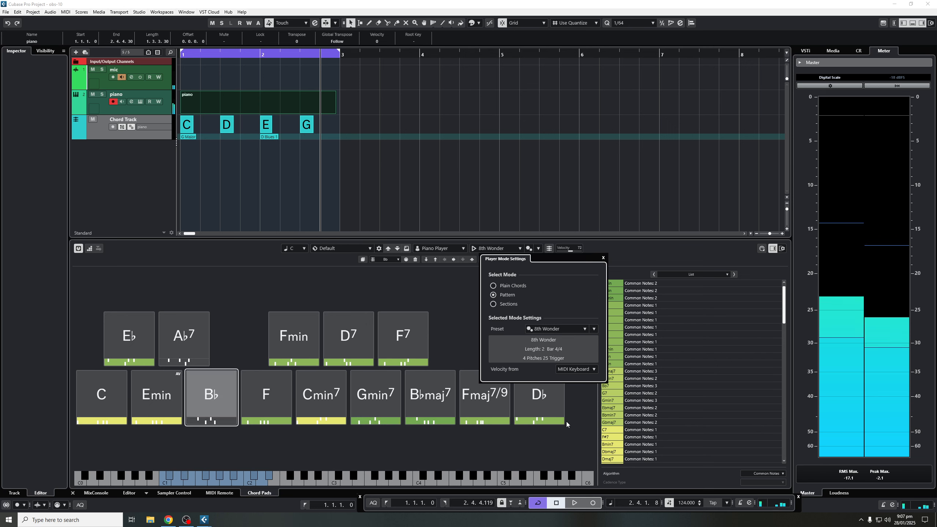
pyautogui.click(564, 329)
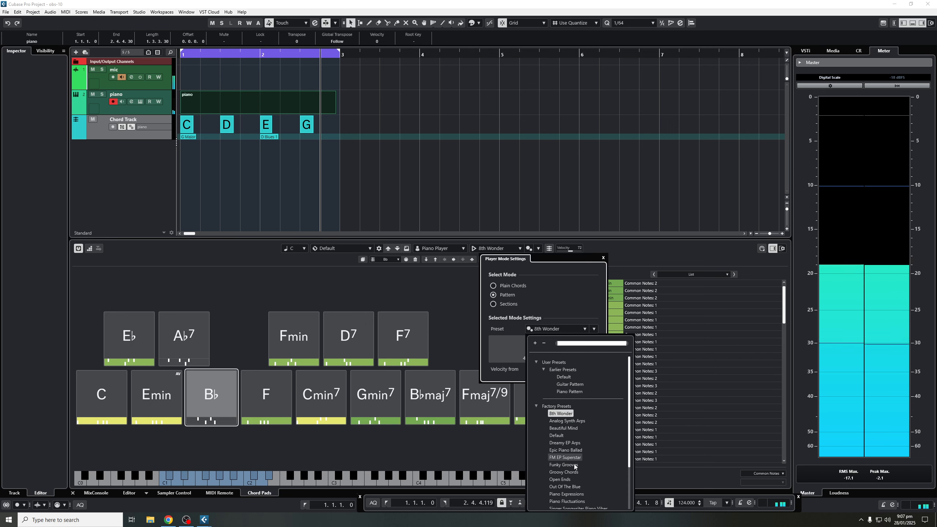
pyautogui.click(579, 494)
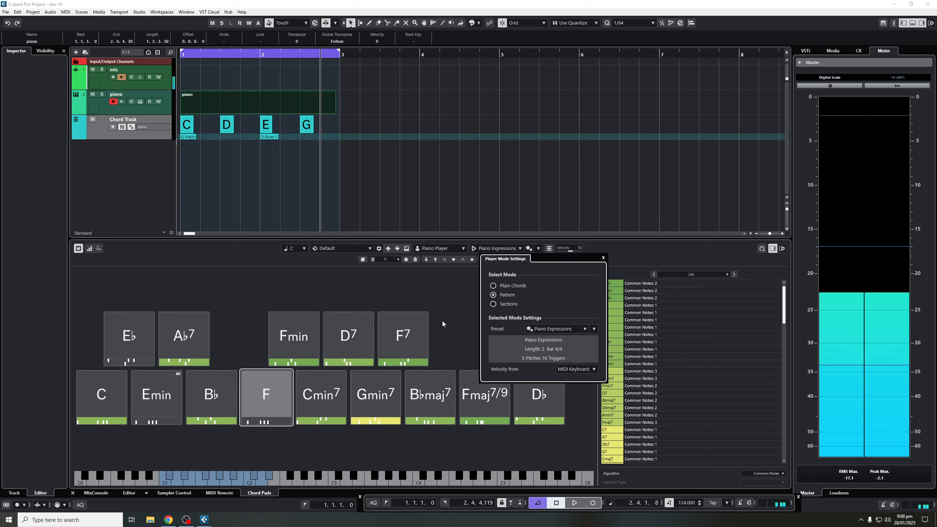
pyautogui.click(474, 306)
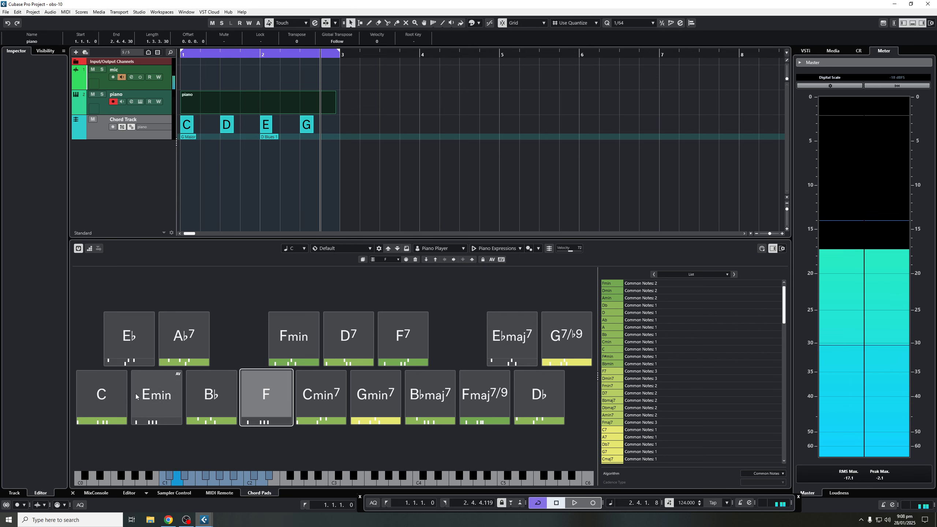
# Set the chord pads' player mode to Plain Chords, auditioning the C pad before and after the change
pyautogui.click(108, 397)
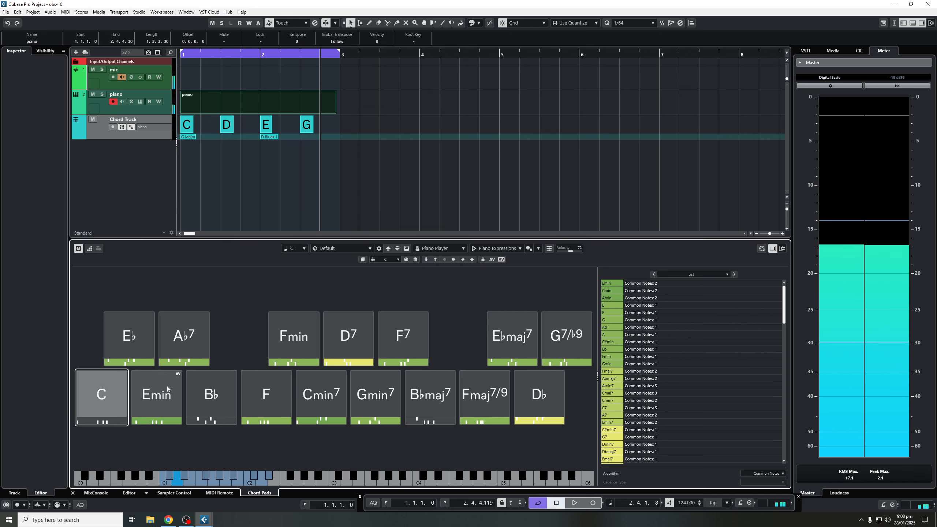
pyautogui.click(506, 251)
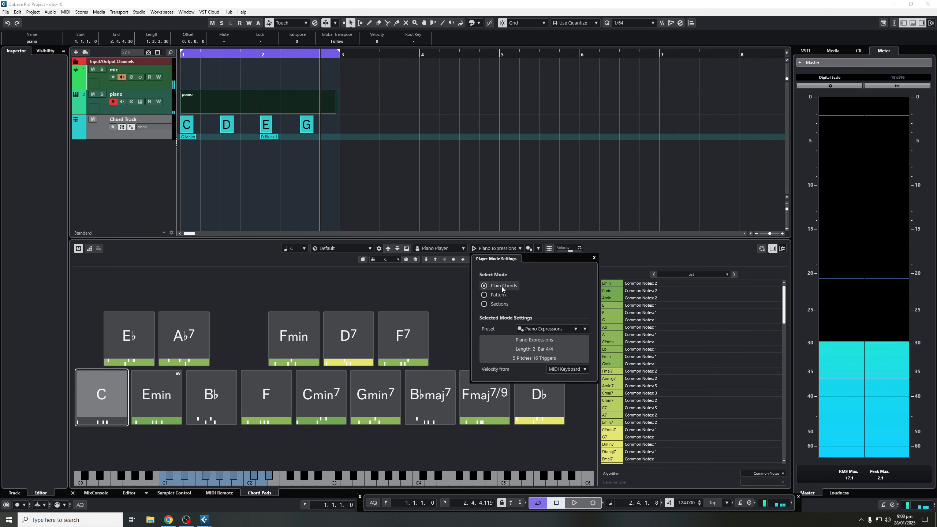
pyautogui.click(505, 287)
pyautogui.click(107, 398)
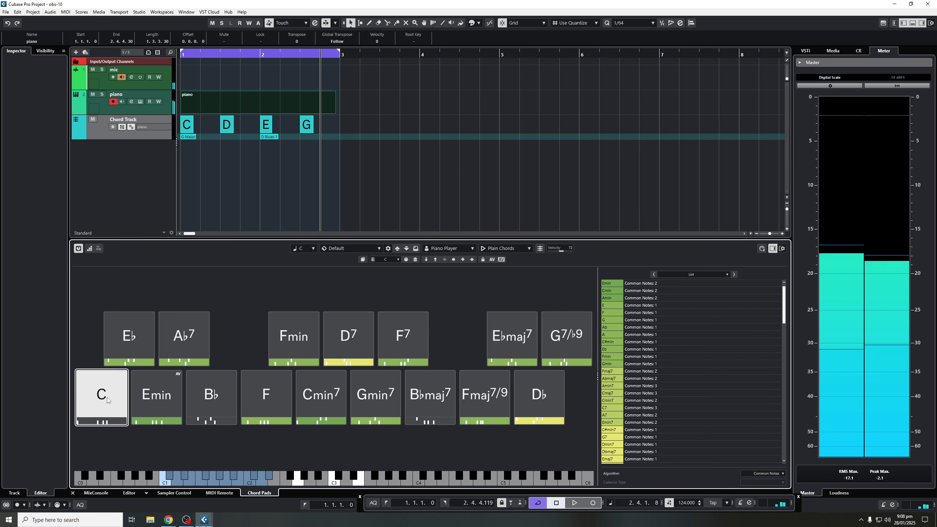
# Transpose the C pad up two semitones to D, and back down three semitones to B
pyautogui.click(435, 260)
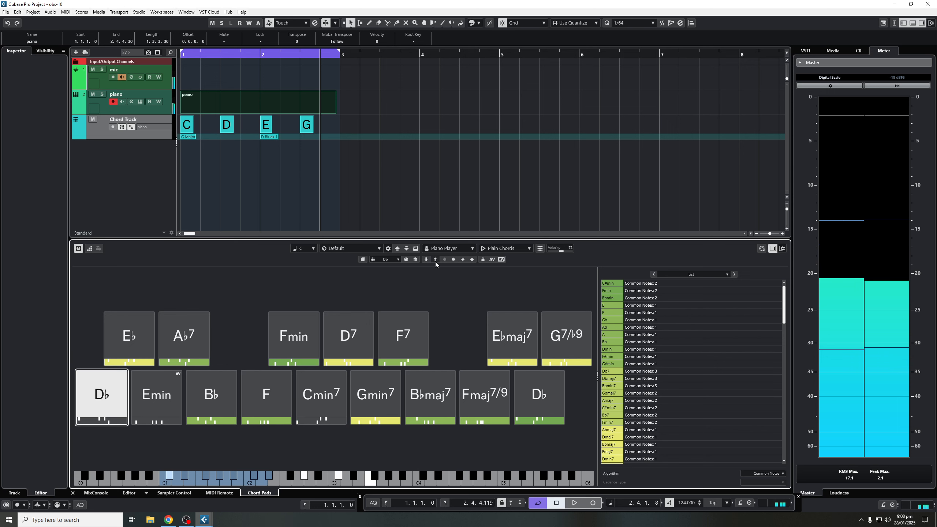
pyautogui.click(435, 260)
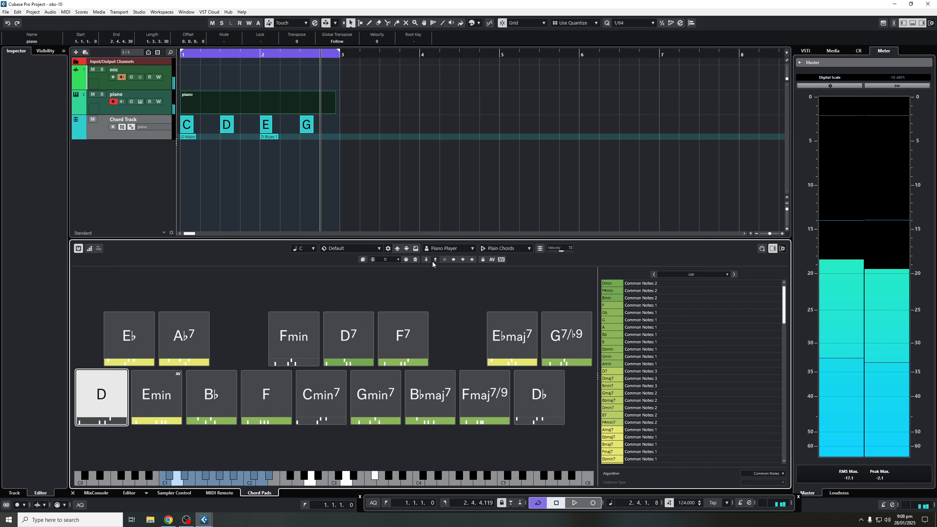
pyautogui.click(428, 260)
pyautogui.click(429, 260)
pyautogui.click(427, 260)
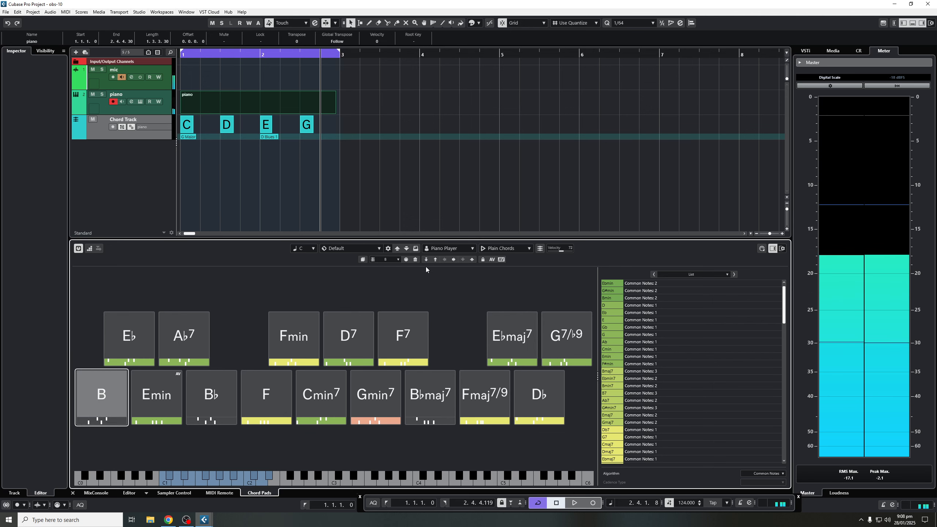
pyautogui.click(416, 324)
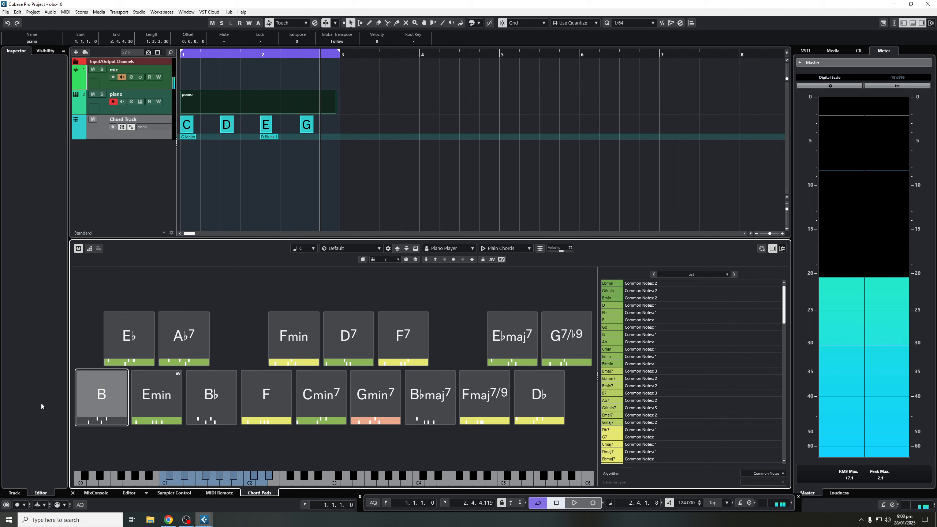
# Place the B, B♭ and Cmin7 pads as MIDI parts on the piano track after bar 3, and delete these parts
pyautogui.moveTo(105, 398); pyautogui.dragTo(343, 107)
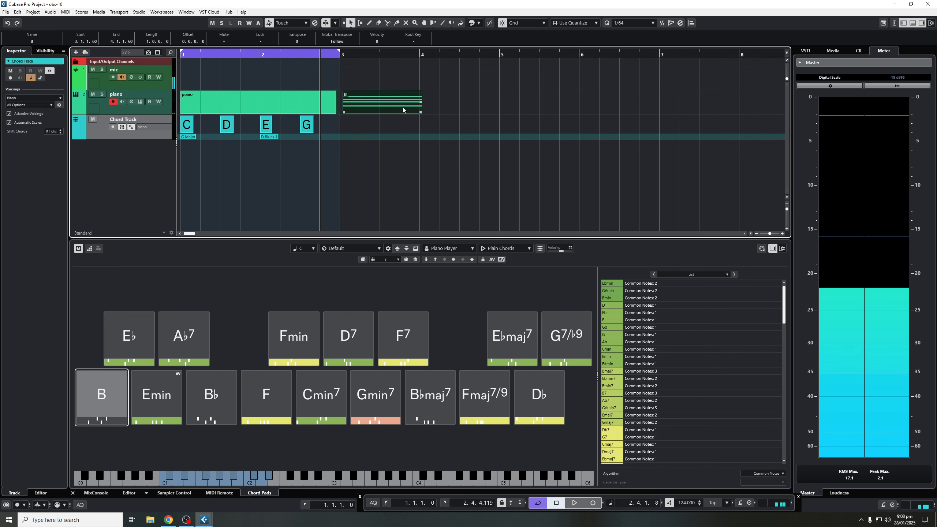
pyautogui.press('Delete')
pyautogui.moveTo(145, 410); pyautogui.dragTo(140, 378)
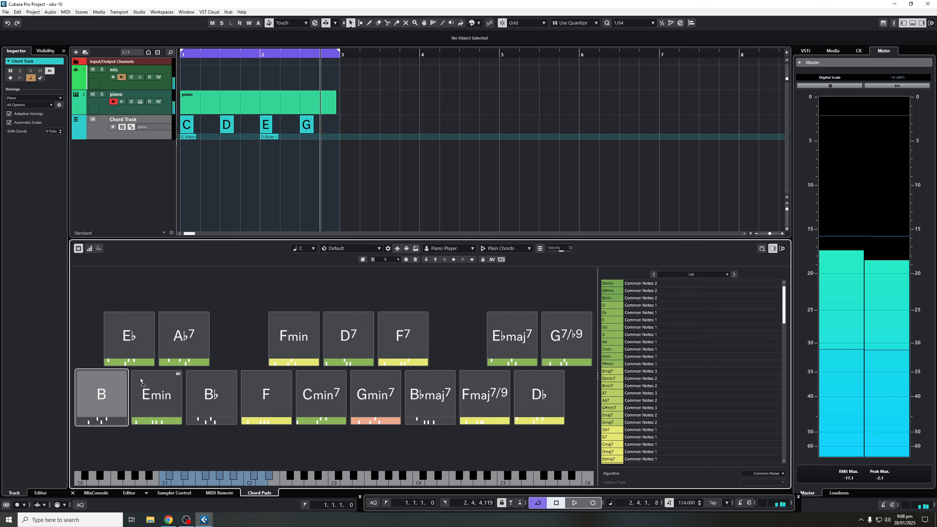
pyautogui.moveTo(357, 112); pyautogui.dragTo(358, 112)
pyautogui.moveTo(201, 391); pyautogui.dragTo(462, 107)
pyautogui.moveTo(332, 378); pyautogui.dragTo(556, 106)
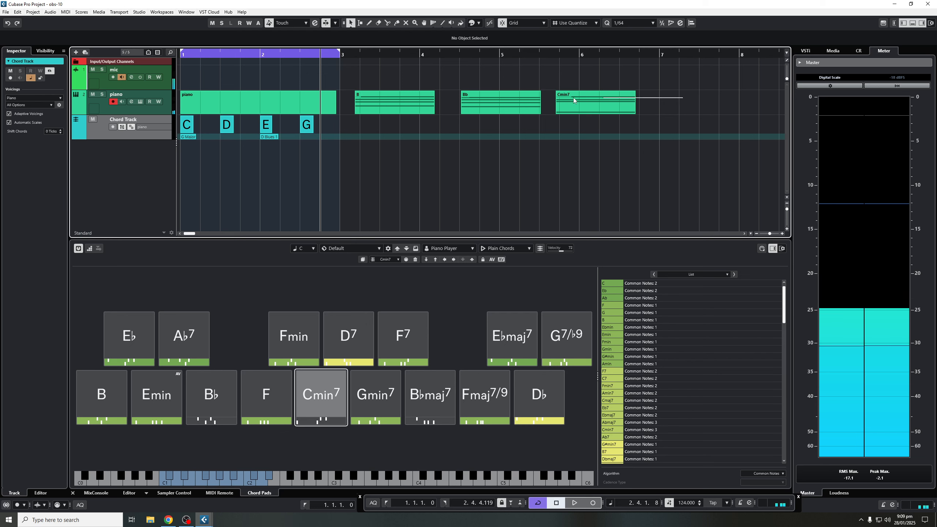
pyautogui.click(383, 100)
pyautogui.press('Delete')
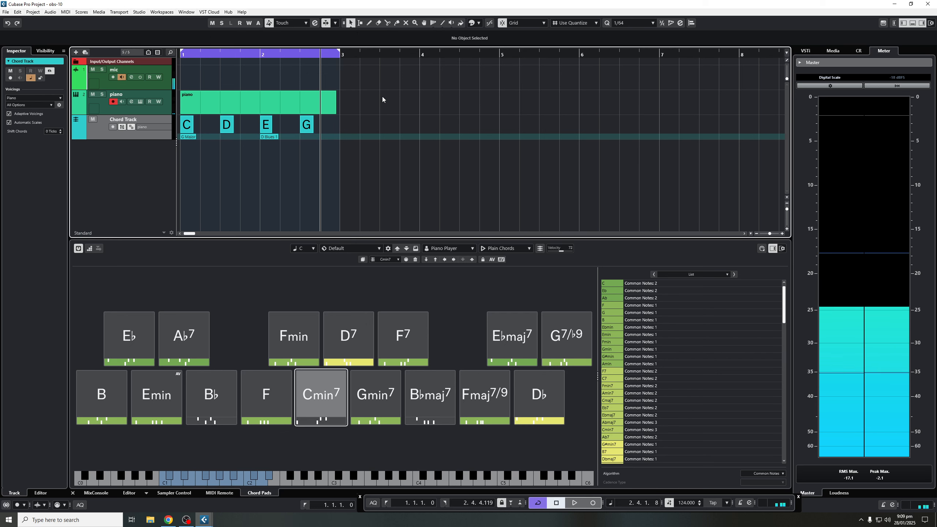
# Delete the existing piano part in bars 1 and 2, and select the piano track with the cursor at the project start
pyautogui.click(292, 103)
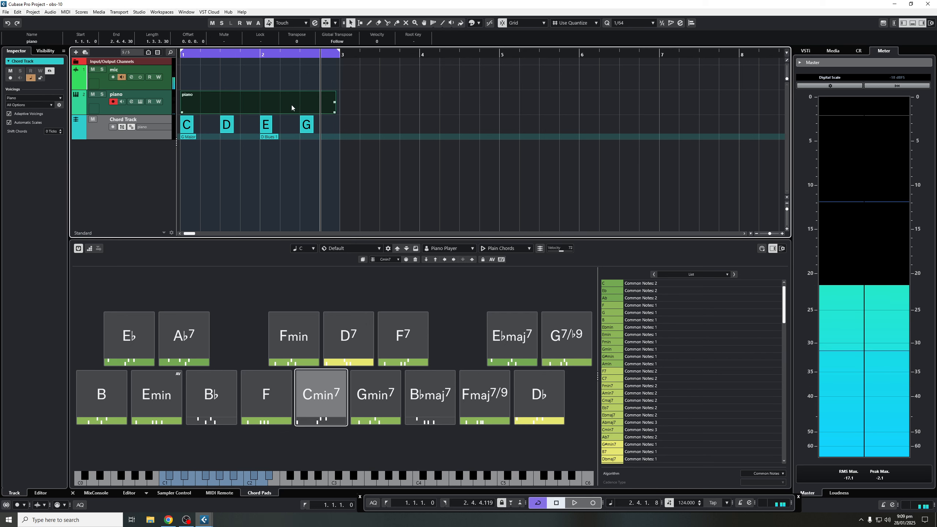
pyautogui.press('Delete')
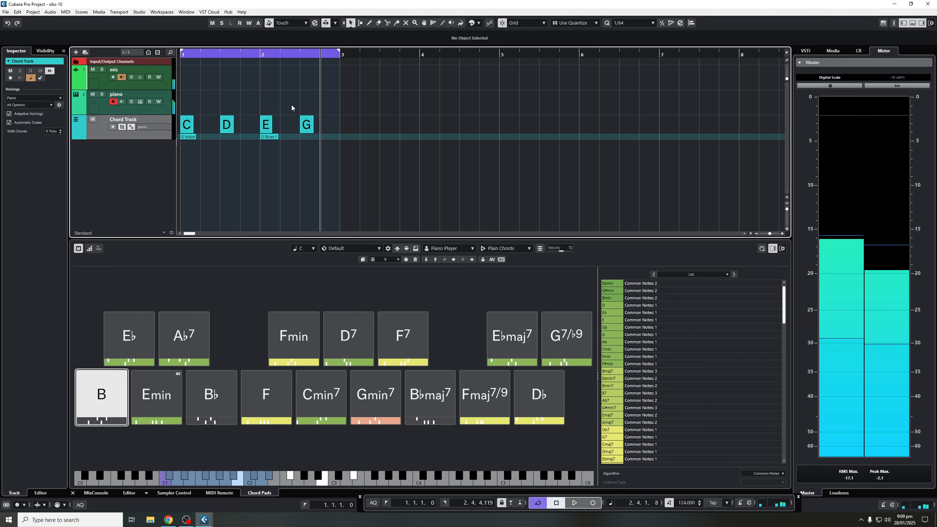
pyautogui.press('KP_Decimal')
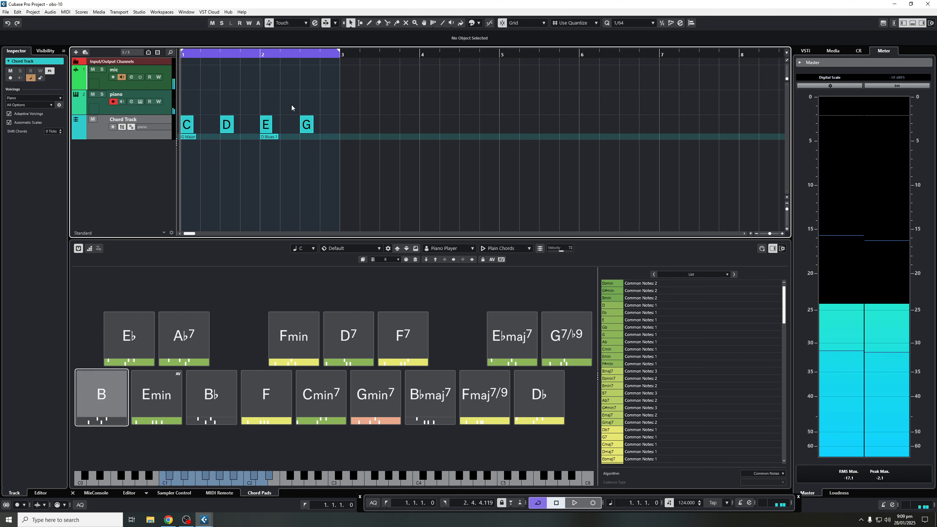
pyautogui.click(134, 107)
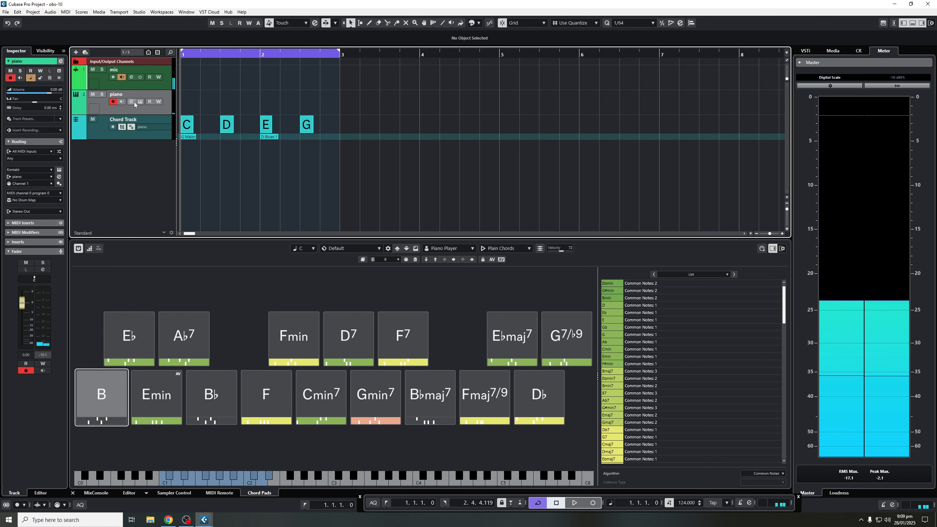
# Mute the chord track and record a chord pad progression on the piano track from bar 1
pyautogui.press('KP_Multiply')
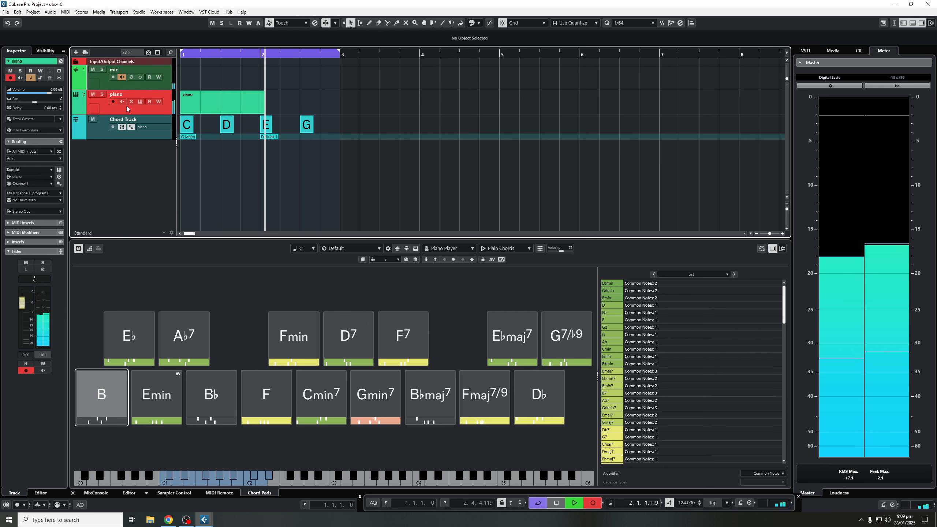
pyautogui.press('KP_0')
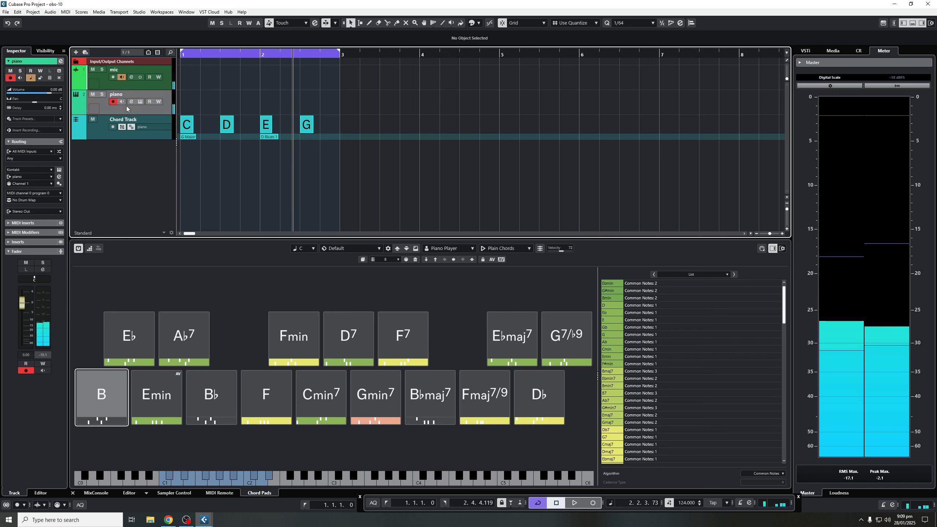
pyautogui.click(92, 119)
pyautogui.press('KP_Decimal')
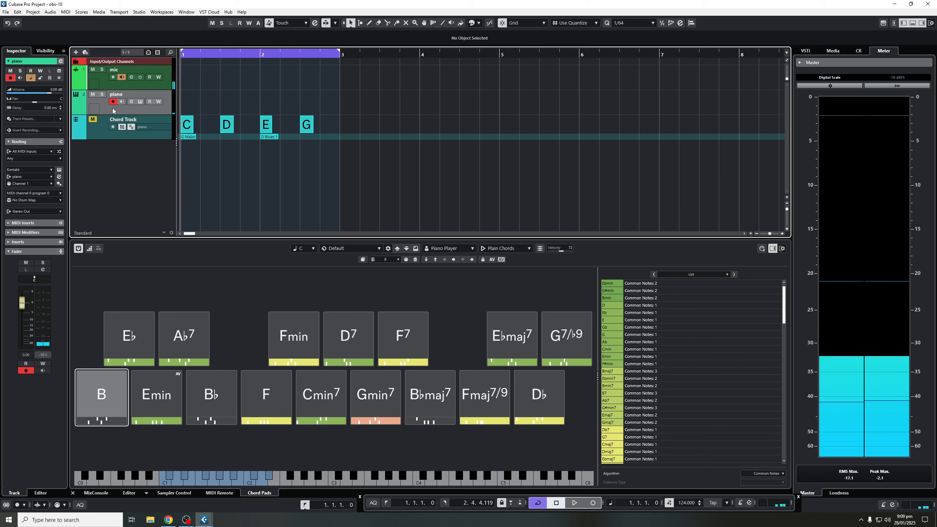
pyautogui.press('KP_Multiply')
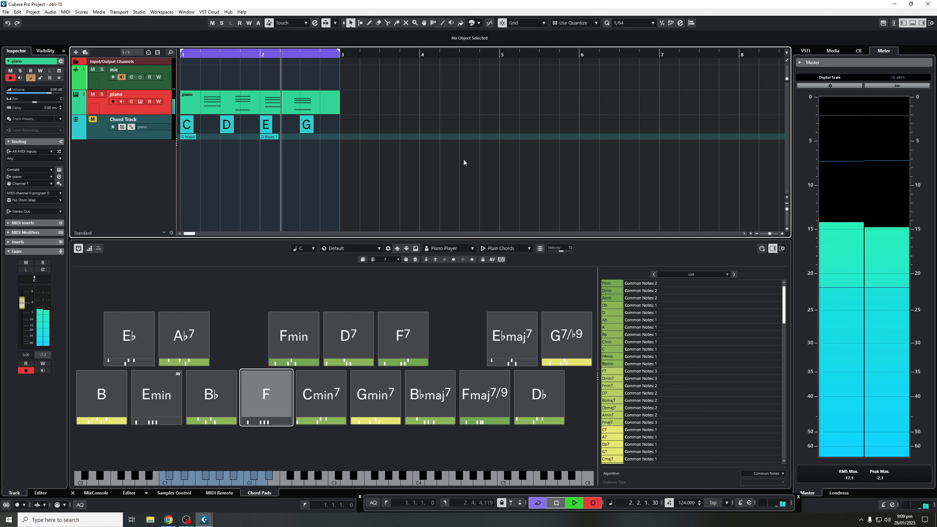
pyautogui.press('space')
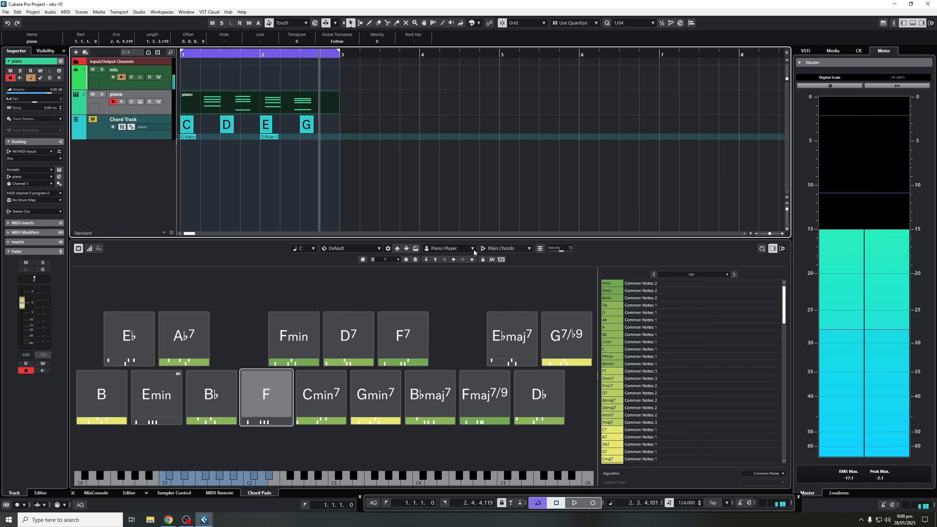
# Examine the available player modes and the player settings of the chord pads
pyautogui.click(500, 252)
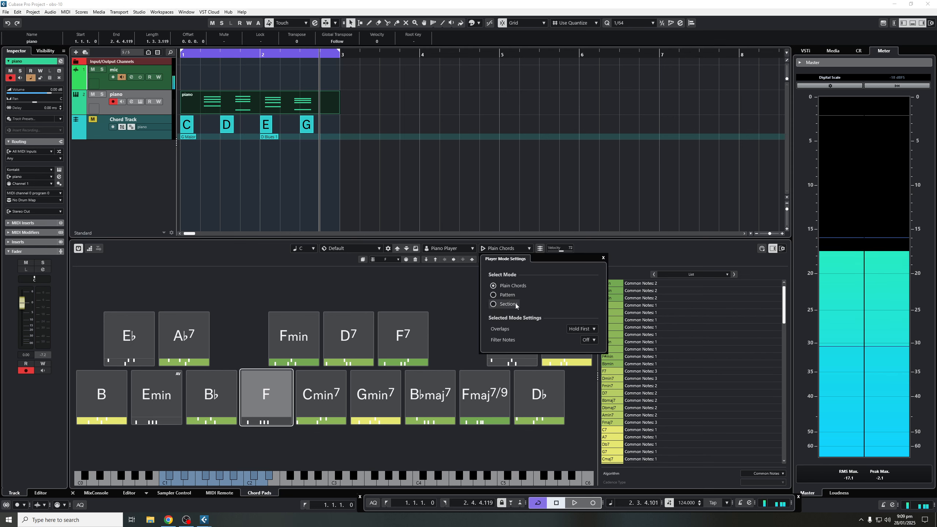
pyautogui.click(447, 273)
pyautogui.click(457, 251)
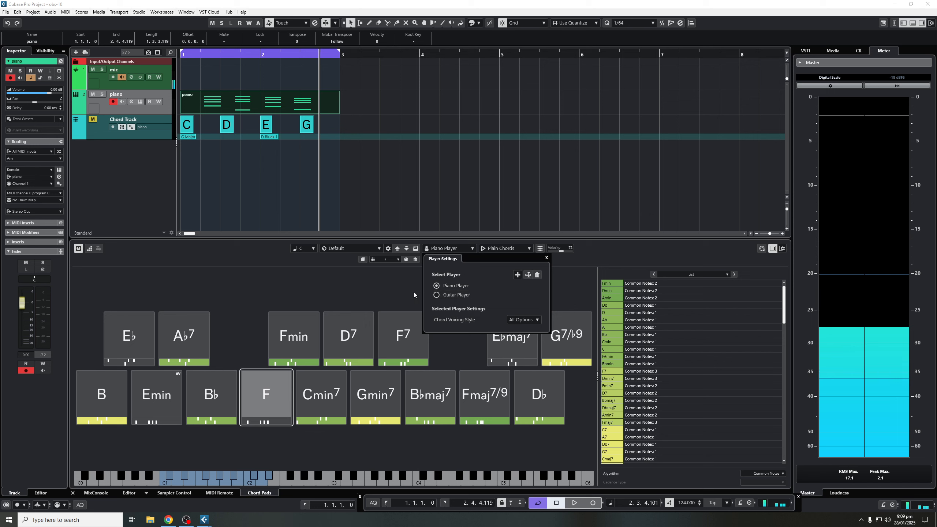
pyautogui.click(395, 293)
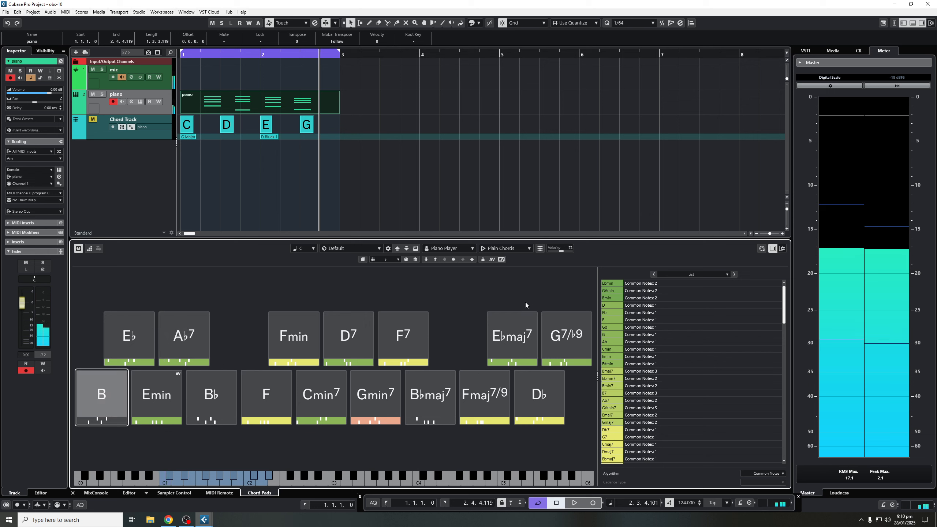
# Switch the chord pads to the Guitar Player and set its player mode to Pattern
pyautogui.click(456, 250)
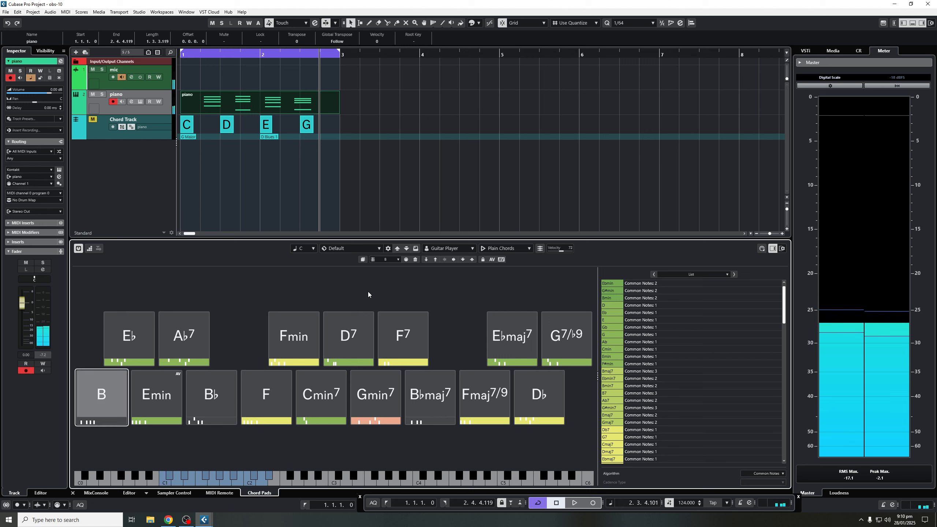
pyautogui.click(495, 248)
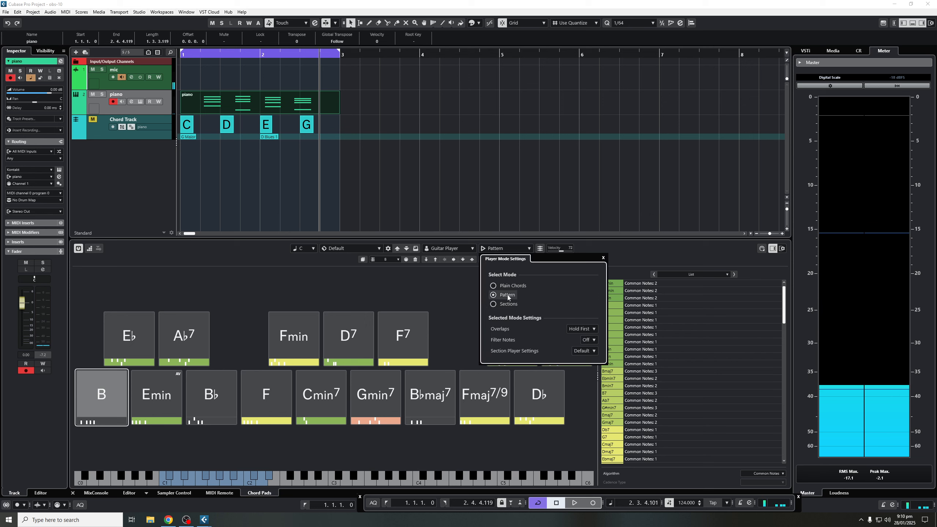
pyautogui.click(507, 295)
pyautogui.click(443, 296)
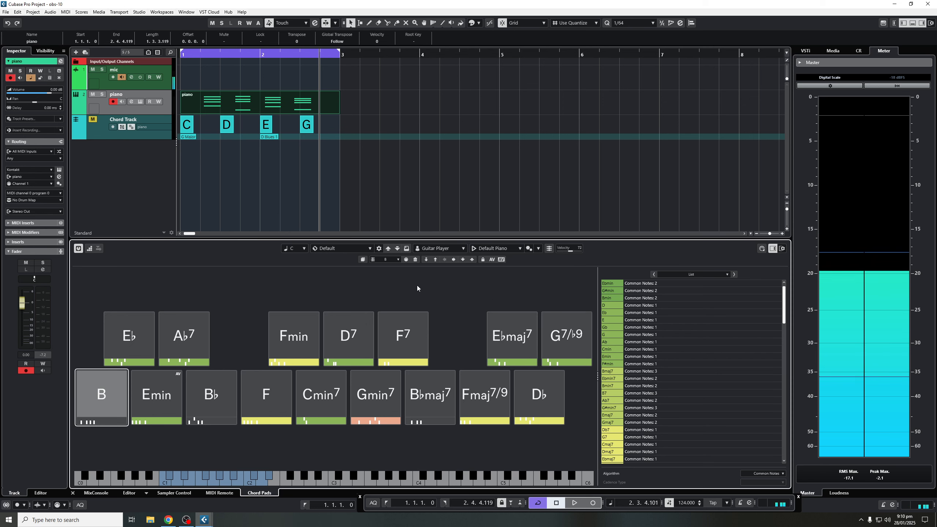
pyautogui.click(486, 250)
pyautogui.click(448, 259)
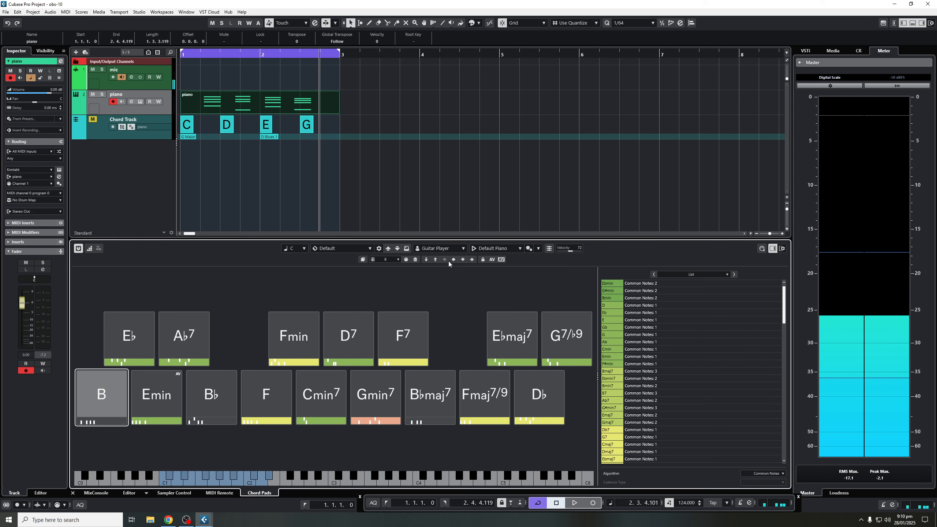
# Set the Piano Player's mode to Pattern, and switch the chord pads back to the Guitar Player
pyautogui.click(447, 250)
pyautogui.click(448, 286)
pyautogui.click(382, 283)
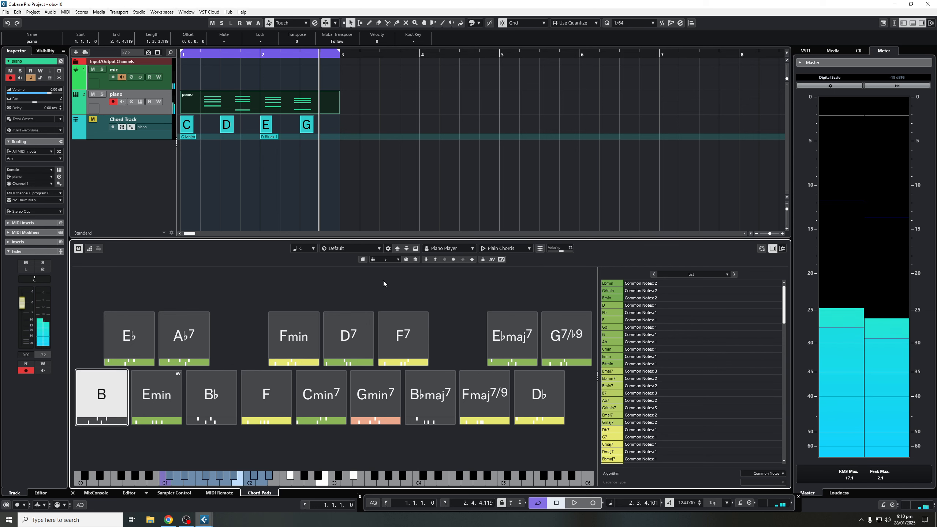
pyautogui.click(502, 249)
pyautogui.click(507, 296)
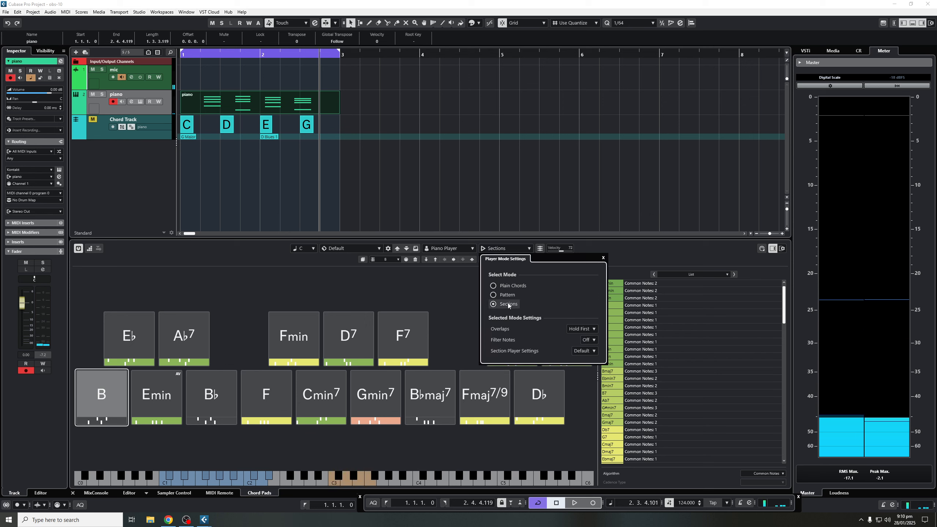
pyautogui.click(445, 287)
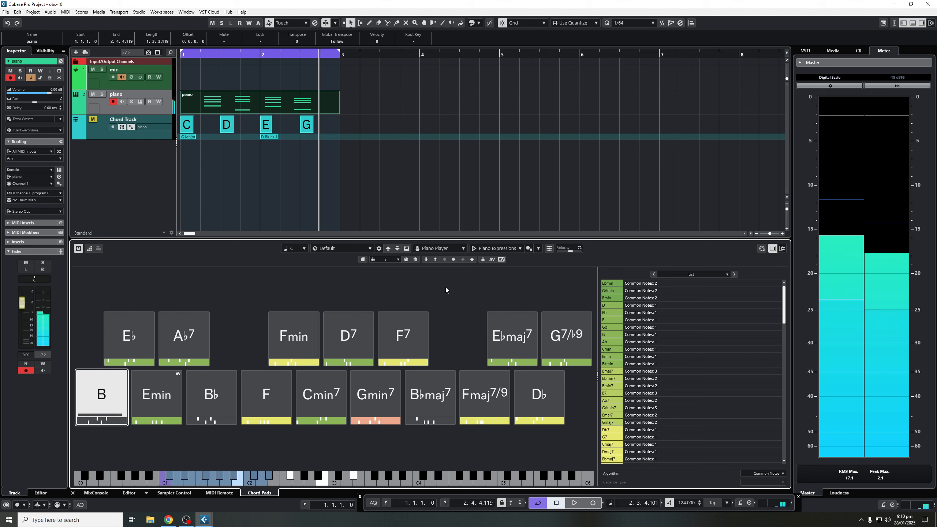
pyautogui.click(441, 250)
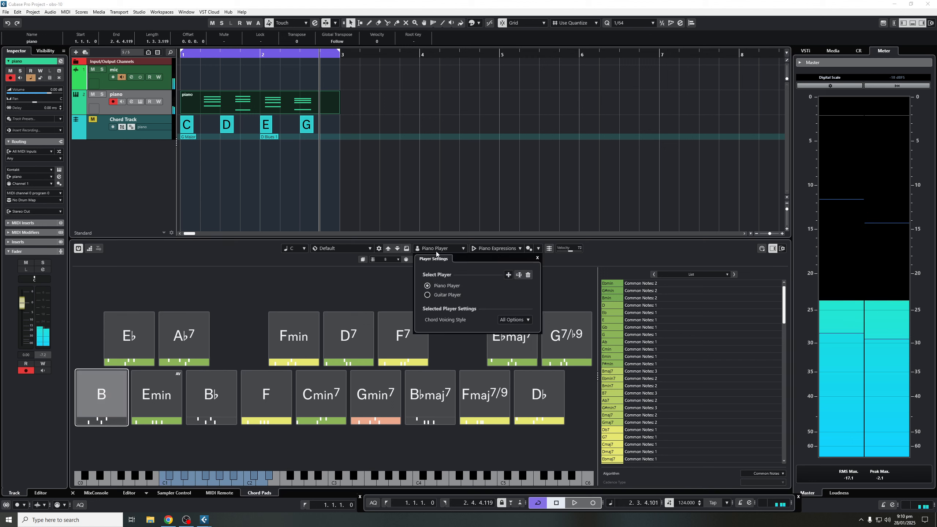
pyautogui.click(448, 294)
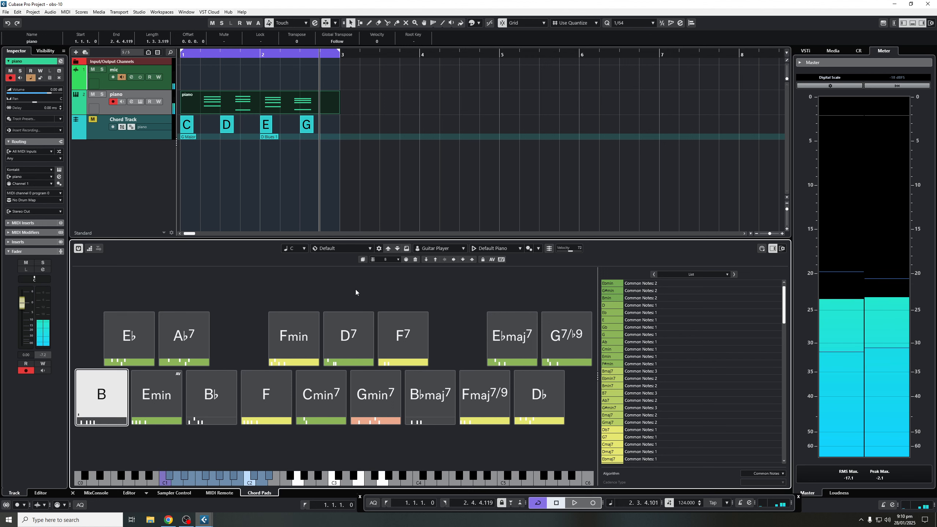